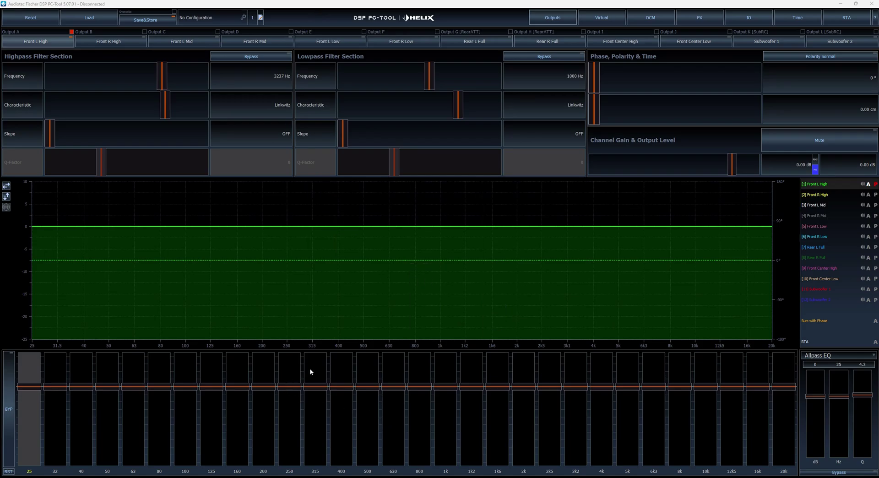
Step: Set the 25 Hz EQ band of the Front L High channel to the Allpass EQ type
click(874, 356)
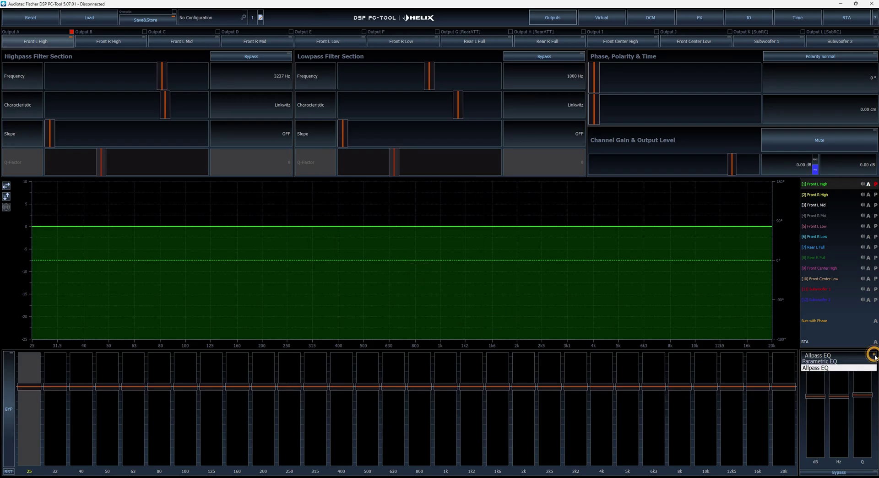
click(834, 388)
click(864, 356)
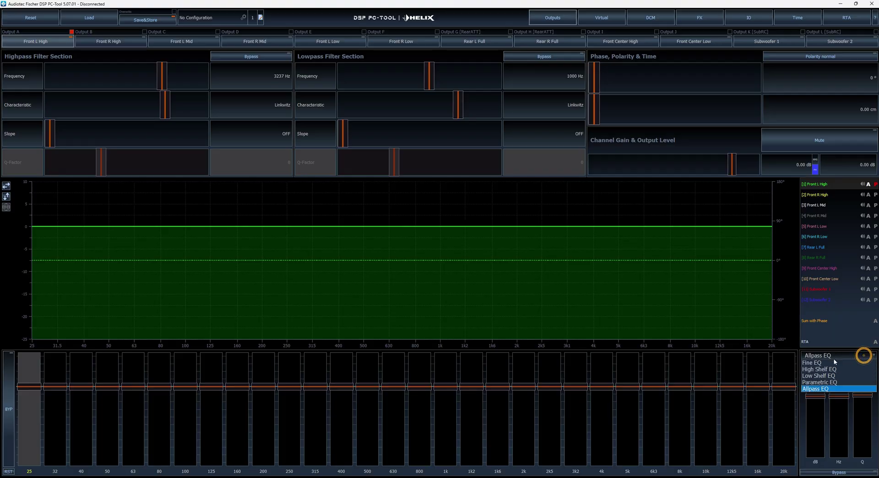
click(831, 359)
click(831, 356)
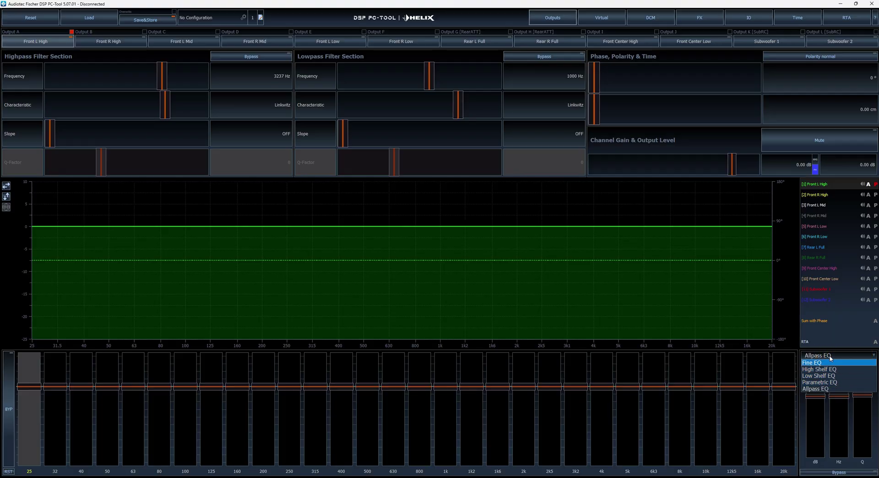
click(831, 356)
click(831, 357)
click(824, 392)
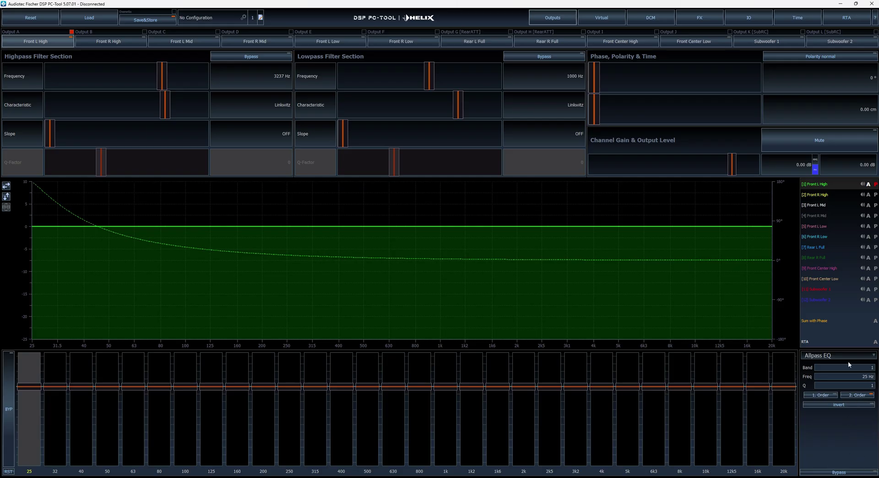
Step: Set the band 1 allpass filter's frequency to 500 Hz and its Q to 5
click(863, 377)
key(Return)
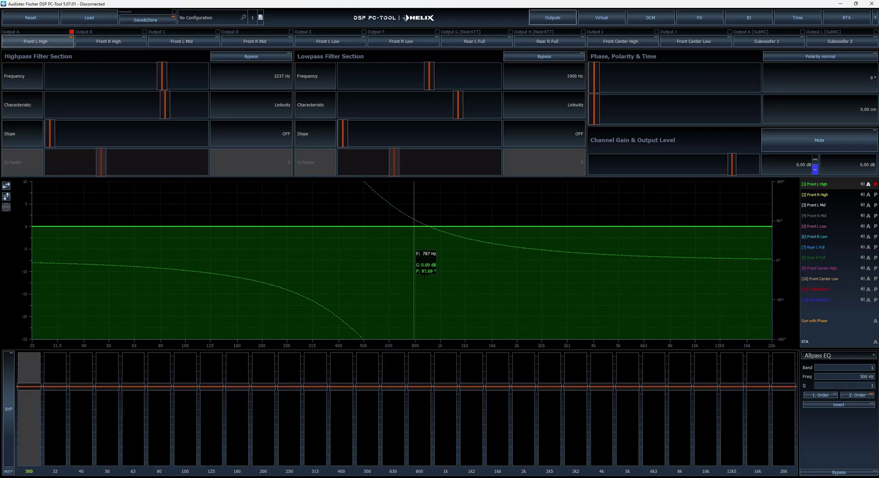
click(853, 384)
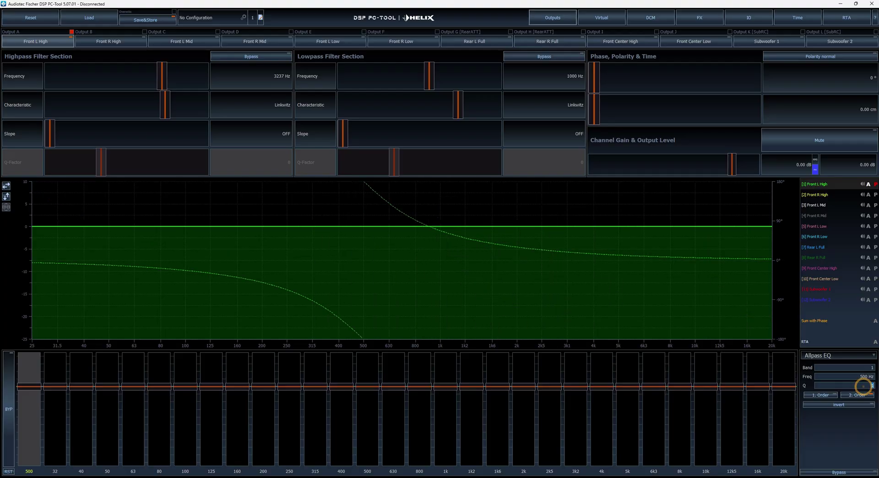
key(Return)
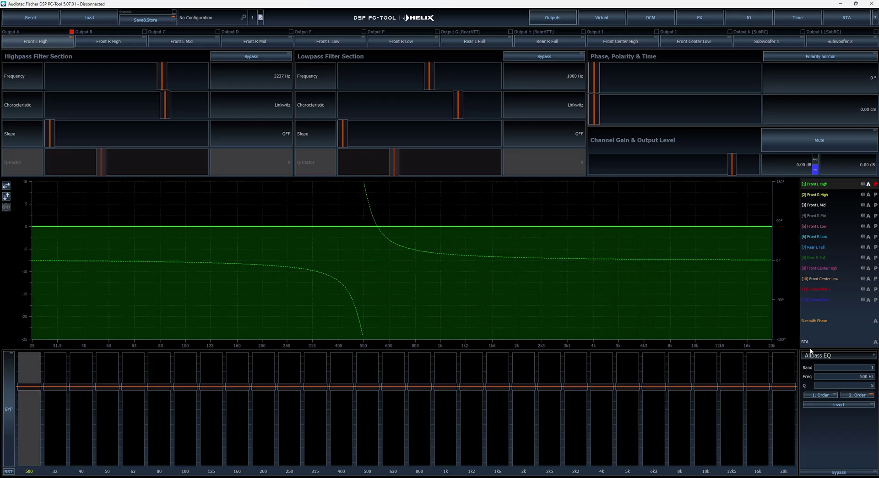
Step: Set the band 1 allpass filter's frequency to 1000 Hz and its Q to 3
click(824, 376)
text(500)
key(Return)
text(1000)
key(Return)
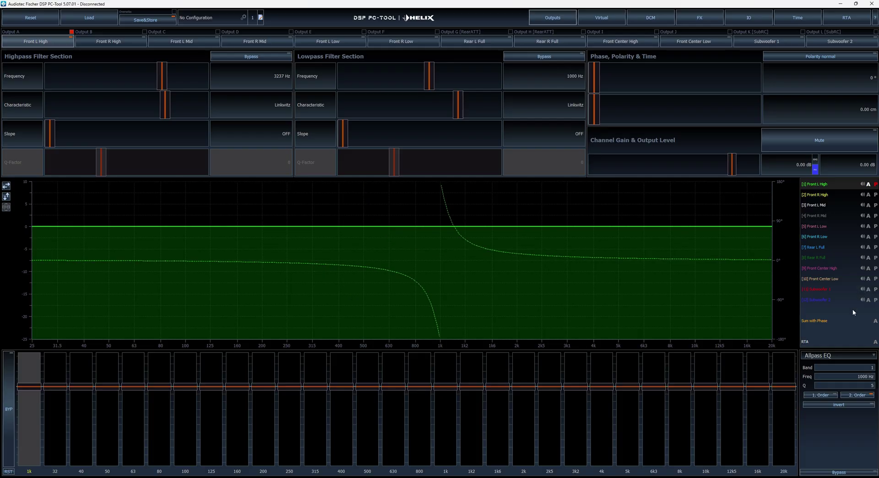
click(866, 384)
text(3)
key(Return)
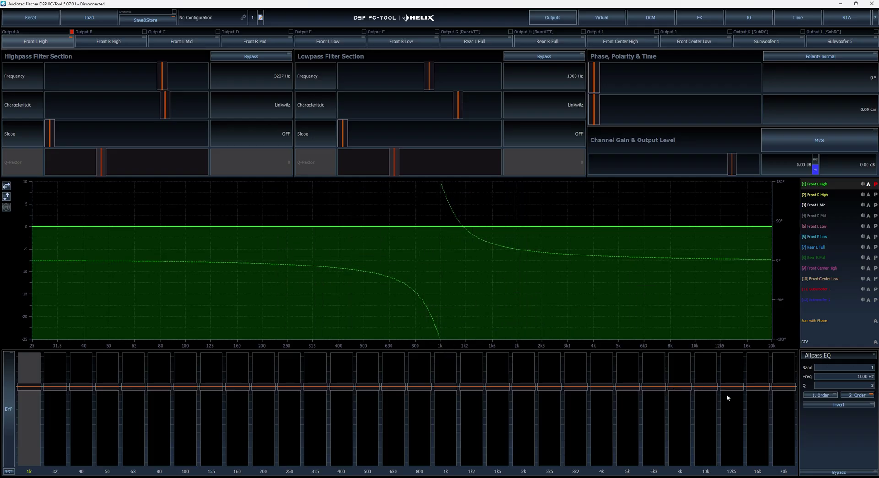
Step: Try the band 1 allpass filter as first order with the frequency at 500 Hz, and return it to second order
click(815, 397)
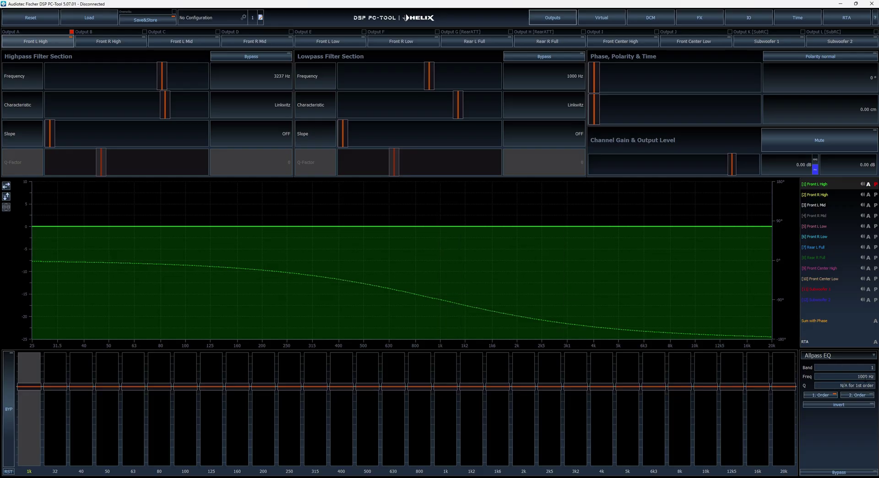
click(869, 376)
key(Return)
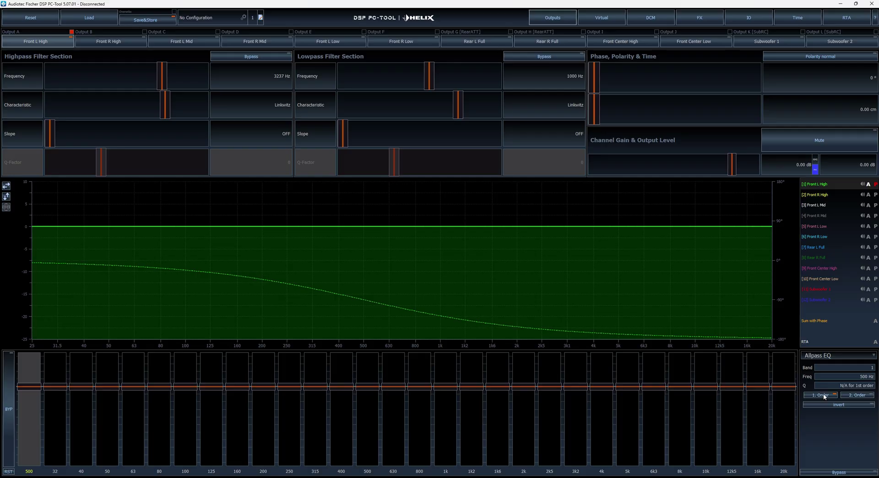
click(851, 397)
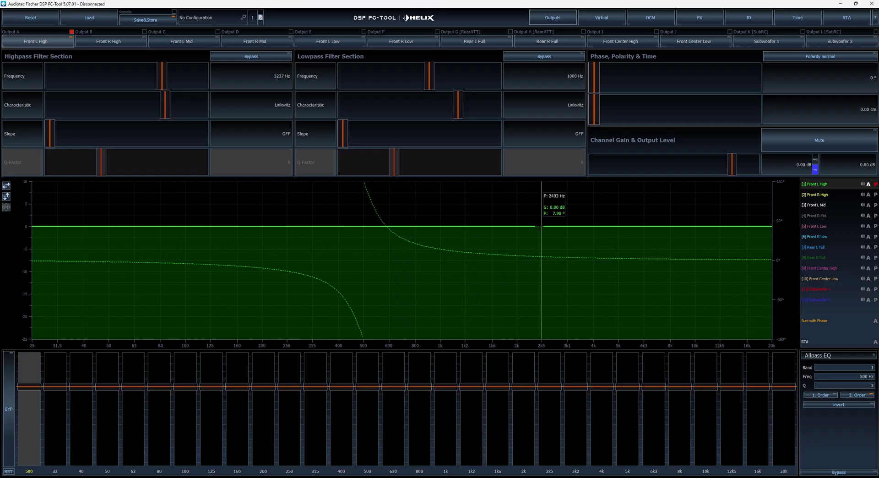
Step: Switch to REW and open the maximized EQ window with the EQ filters for measurement R MBASS 3.76 MS
key(alt+Tab)
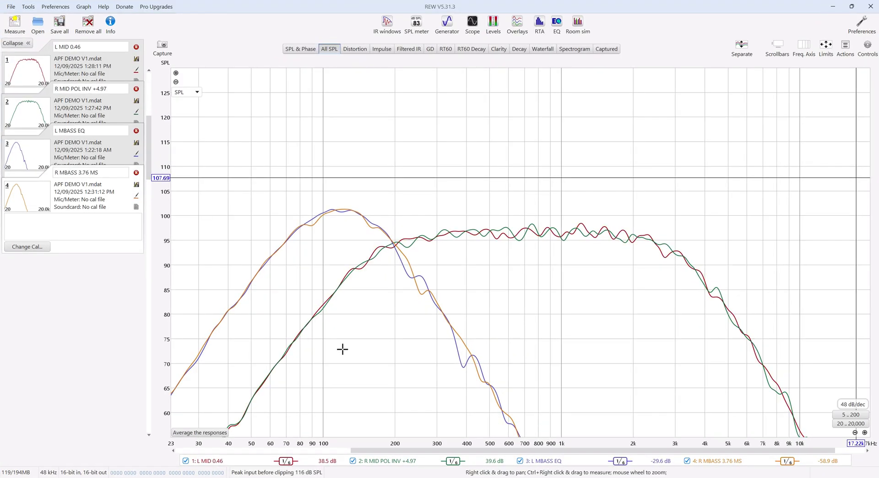
click(552, 25)
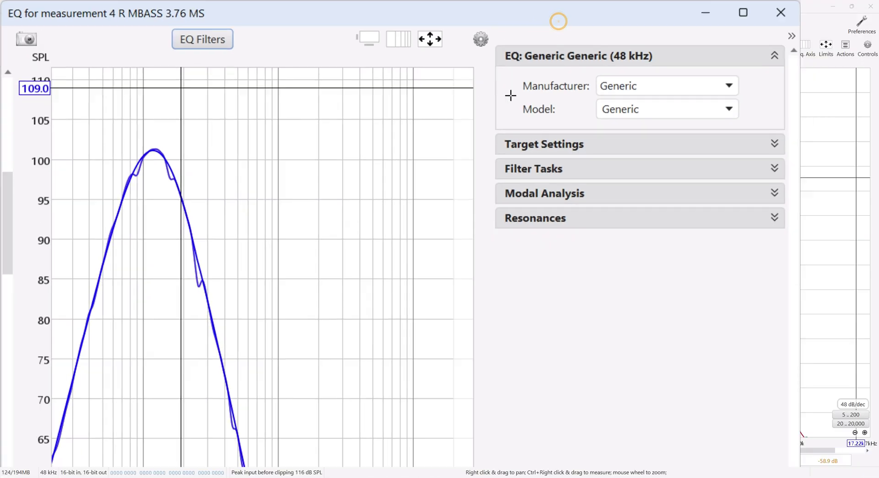
click(378, 9)
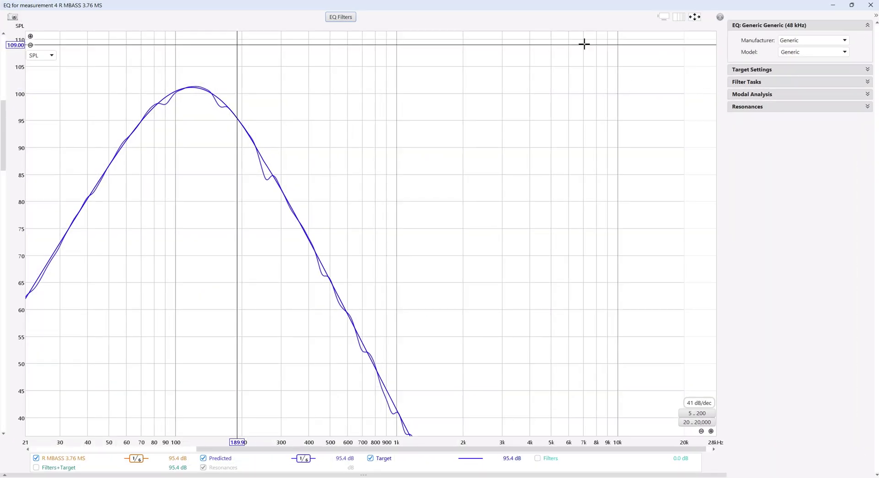
click(340, 17)
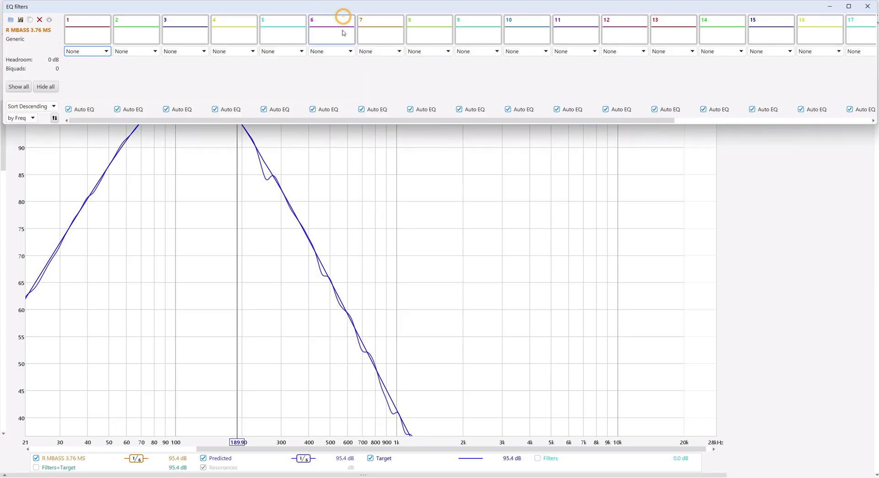
Step: Set EQ filter 1 of R MBASS 3.76 MS to the All pass type and close the filters window
click(100, 51)
scroll(100, 140, down, 5)
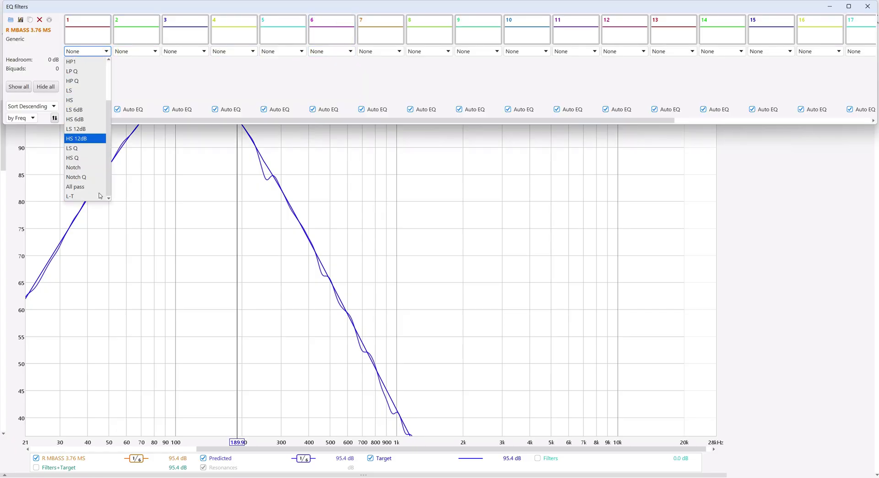
click(91, 187)
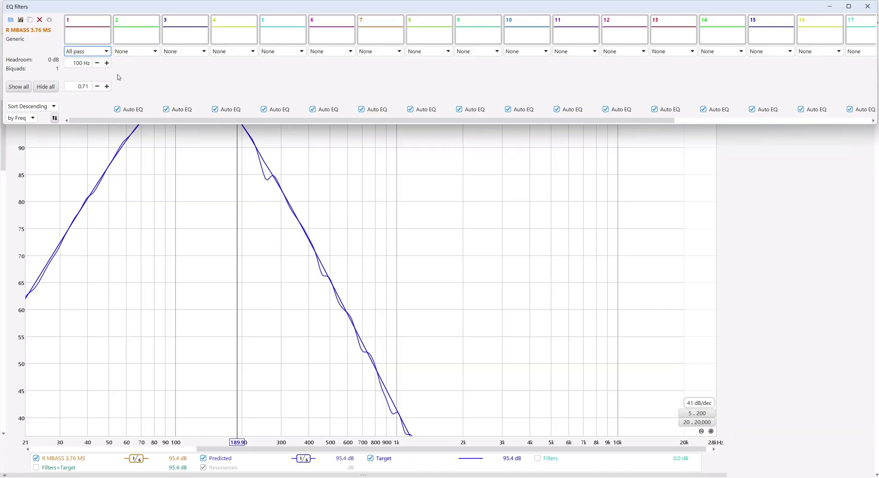
click(82, 86)
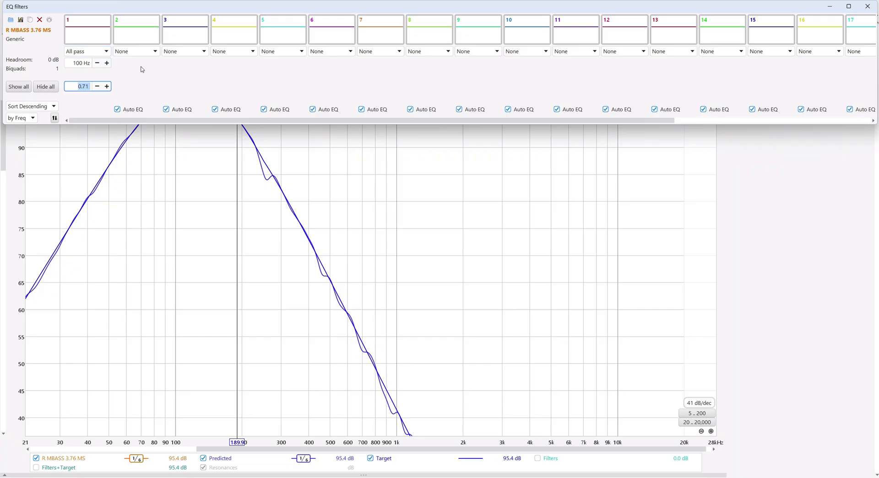
click(868, 7)
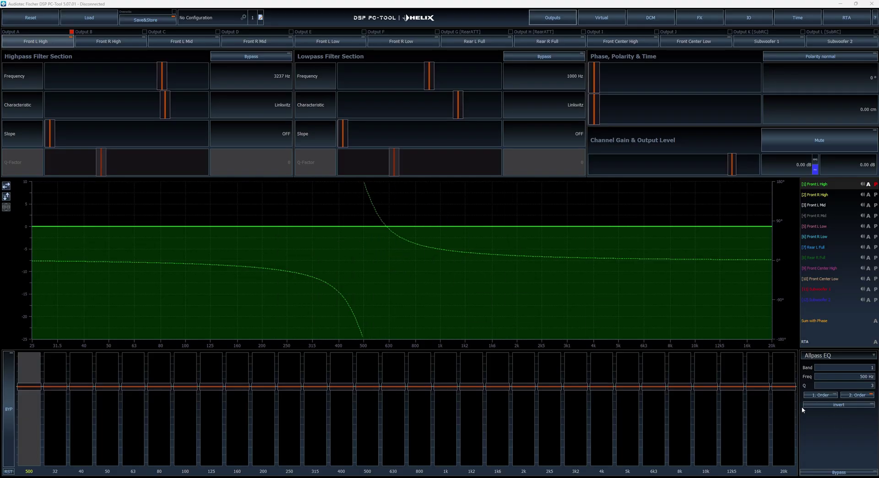
Step: In DSP PC-Tool, invert the Front L High allpass filter's phase and turn the inversion back off
click(832, 405)
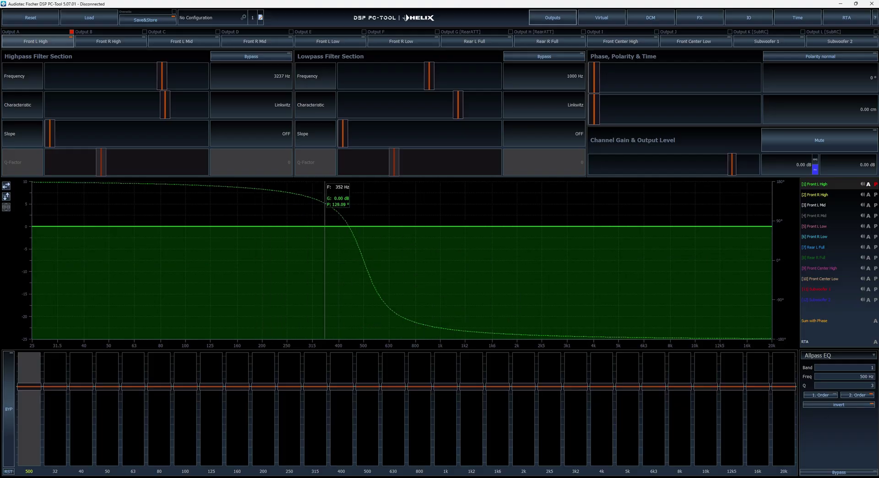
click(845, 406)
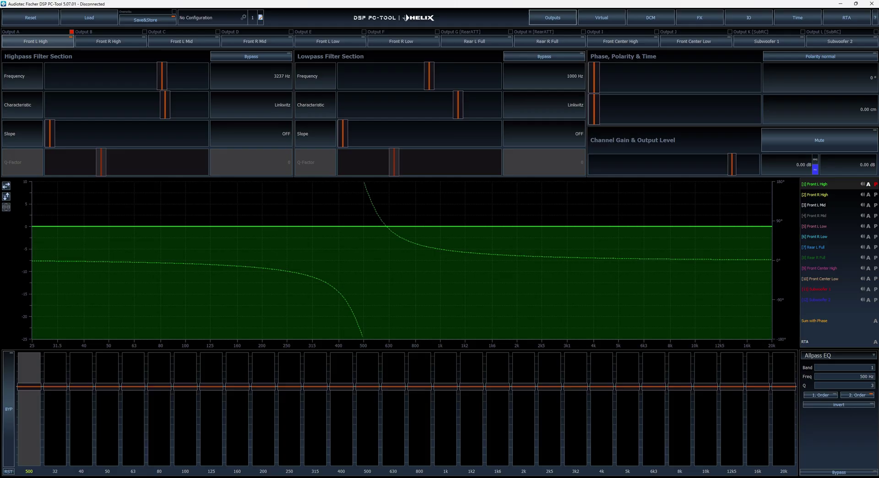
Step: Switch to the REW EQ windows and place the phase graph cursor at about 192 Hz
click(269, 447)
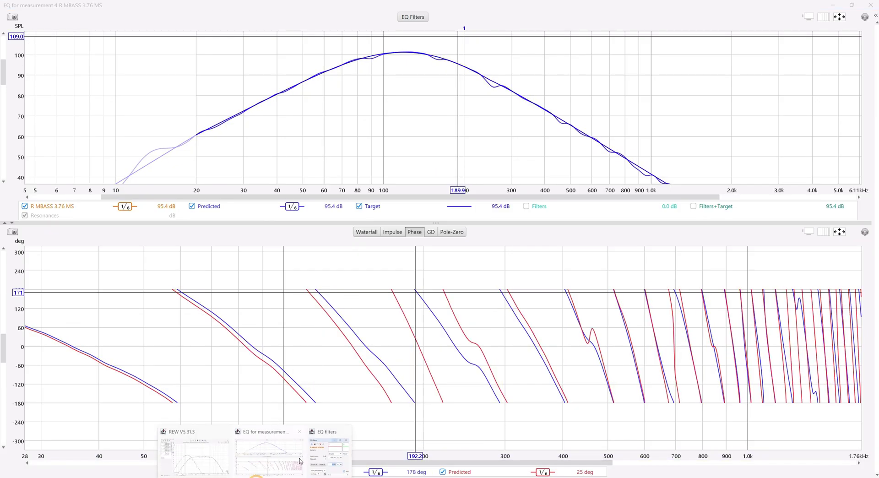
click(321, 443)
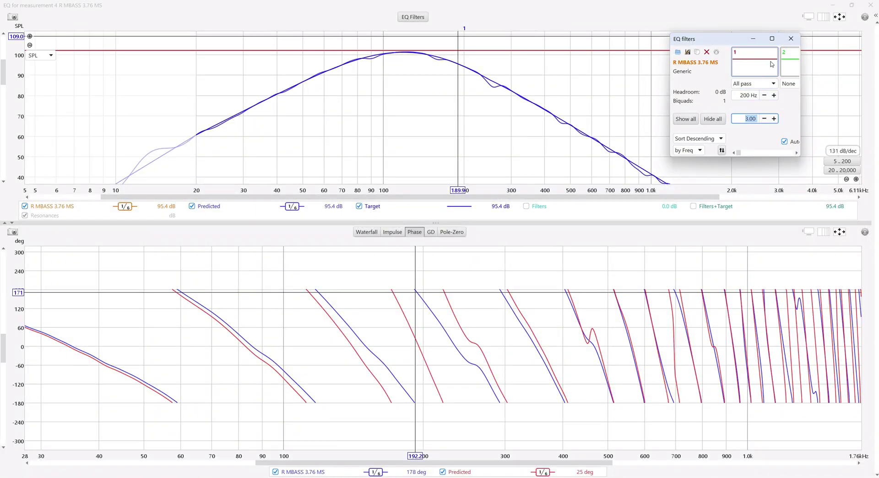
click(755, 51)
click(415, 295)
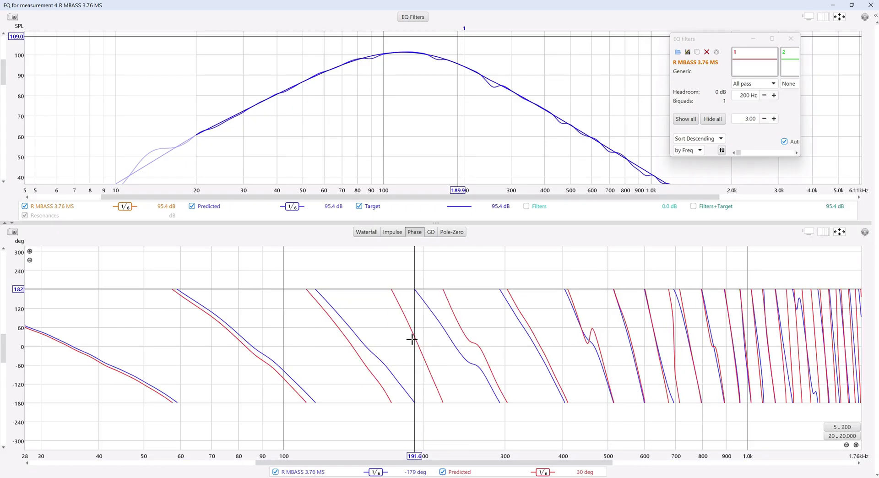
Step: Toggle the Predicted phase trace off and on to compare it with the measured R MBASS 3.76 MS phase
click(443, 472)
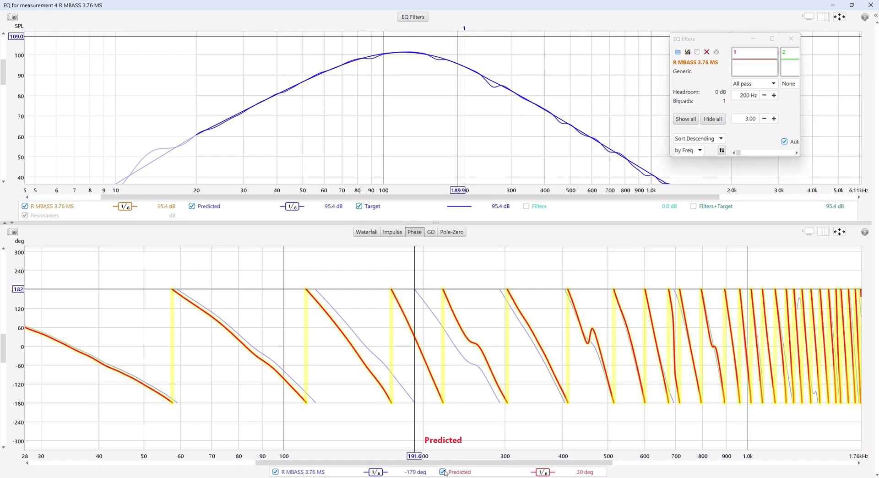
click(442, 472)
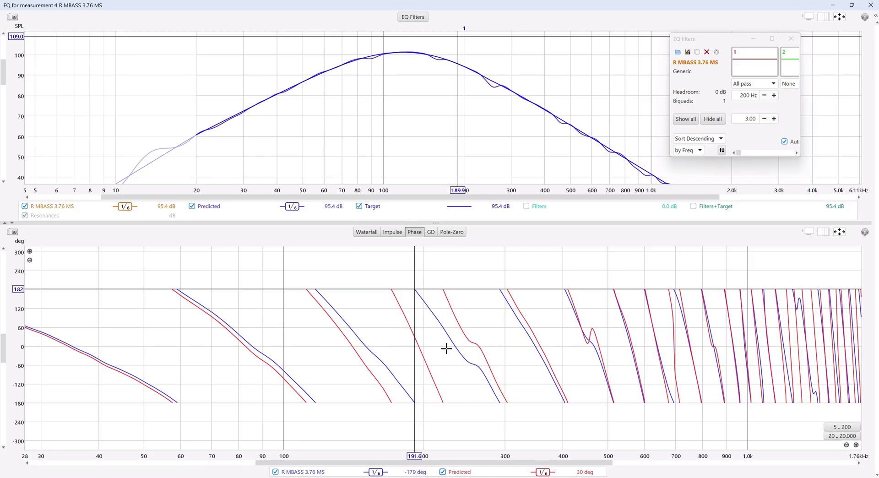
click(442, 472)
click(443, 472)
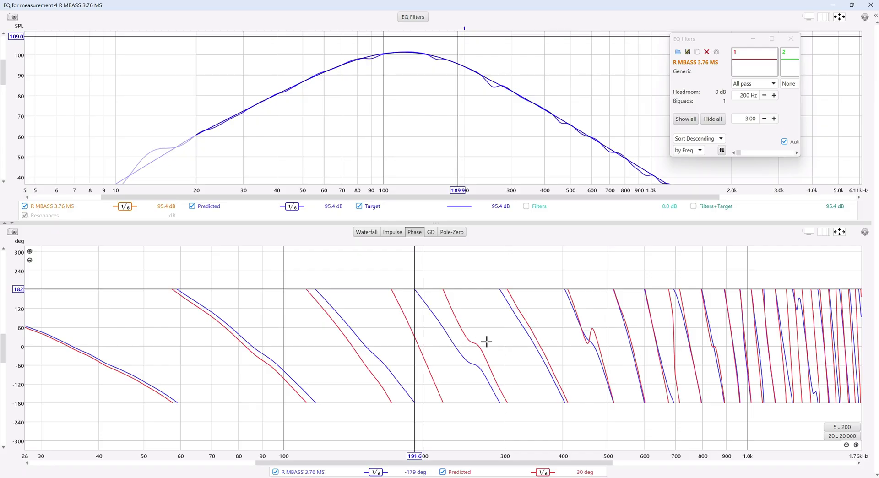
Step: Reselect the All pass type for EQ filter 1, and return to DSP PC-Tool with the EQ filters window closed
click(413, 17)
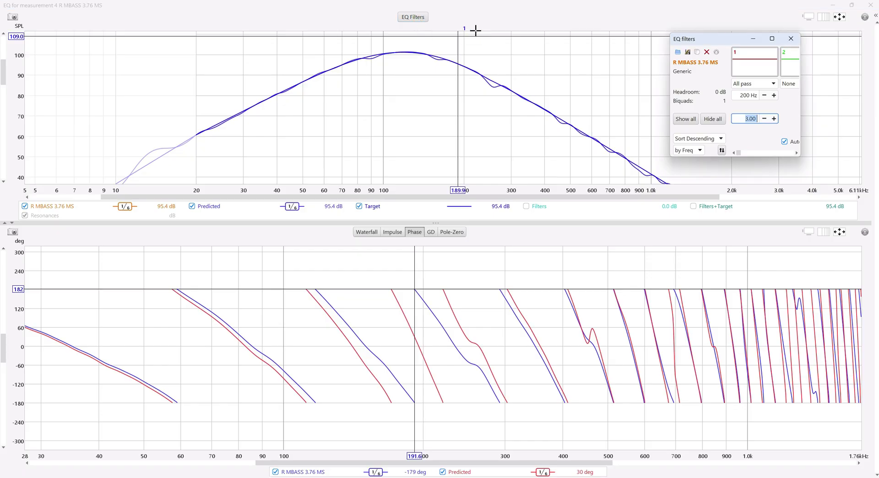
click(773, 84)
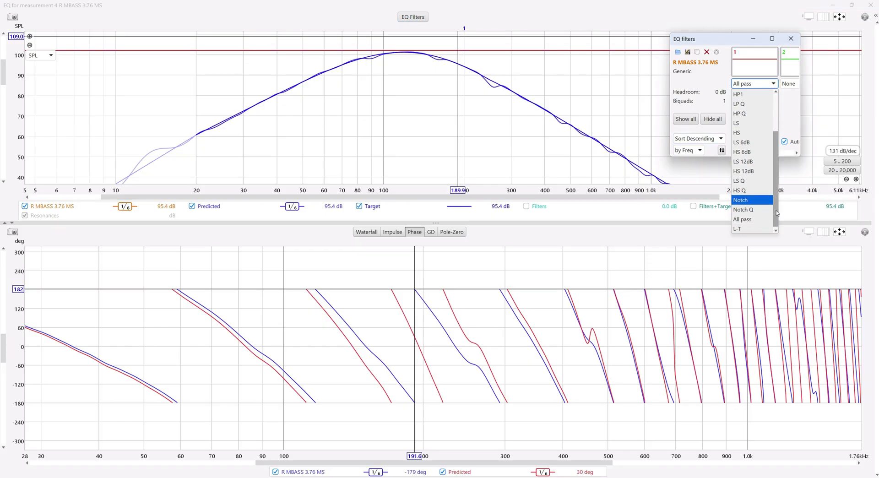
click(743, 220)
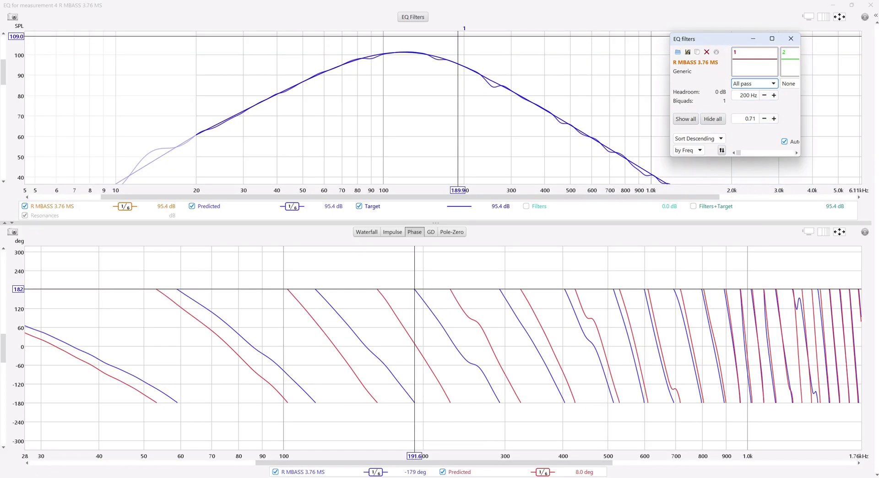
click(348, 470)
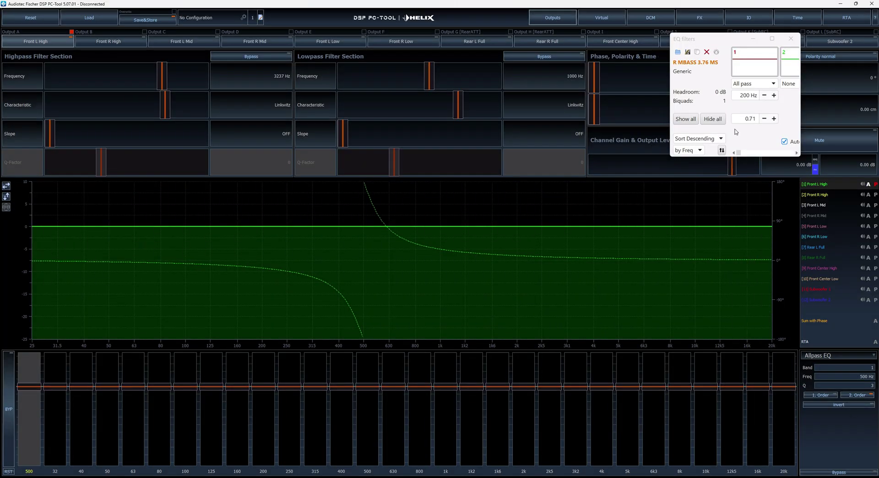
click(791, 39)
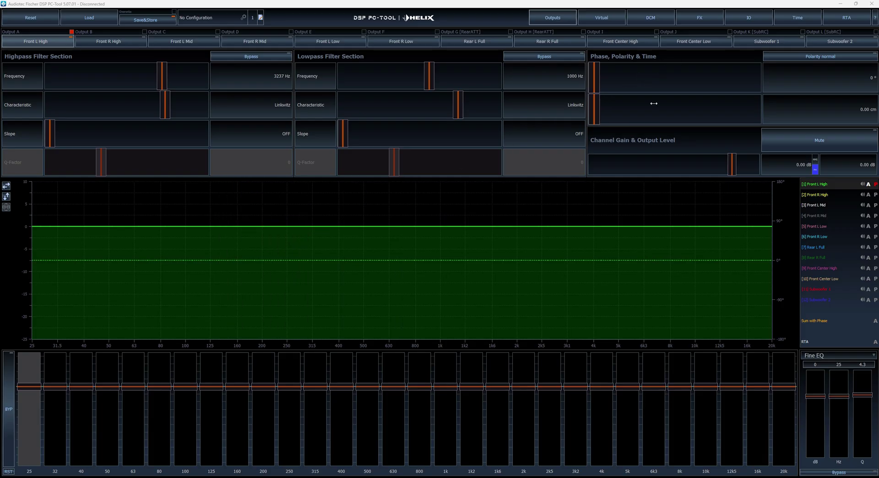
Step: Set the Front L High channel's phase to 196.875° and raise it further to 303.75°
drag(594, 78, 683, 81)
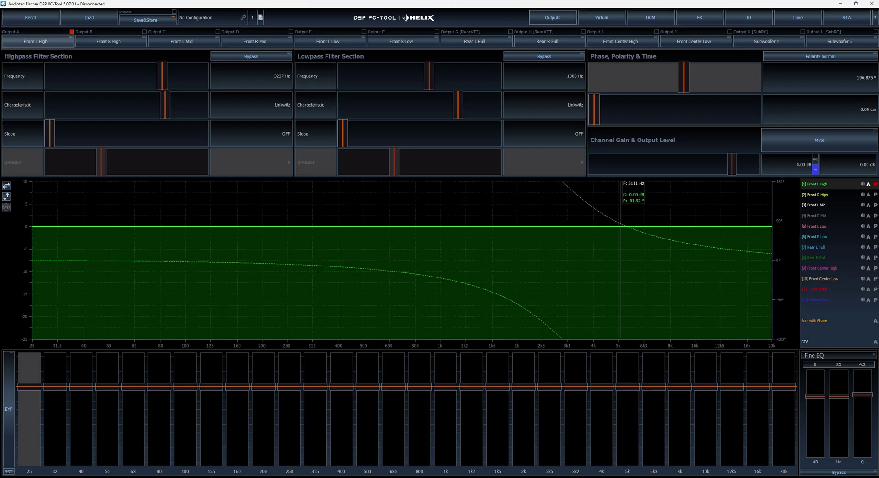
drag(678, 73, 729, 93)
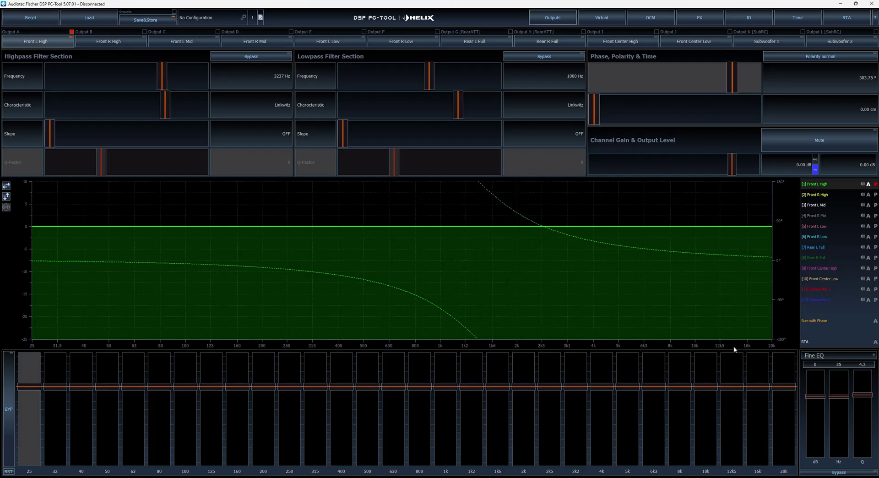
Step: Set the Front L High channel's phase to 129.375° and replace its phase trace with the Front L Mid and Front R Mid traces
drag(731, 78, 653, 91)
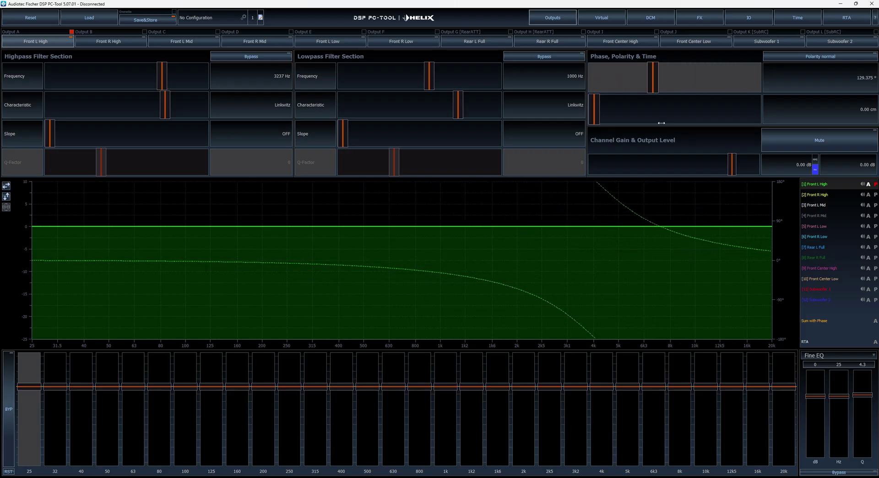
click(876, 184)
click(876, 205)
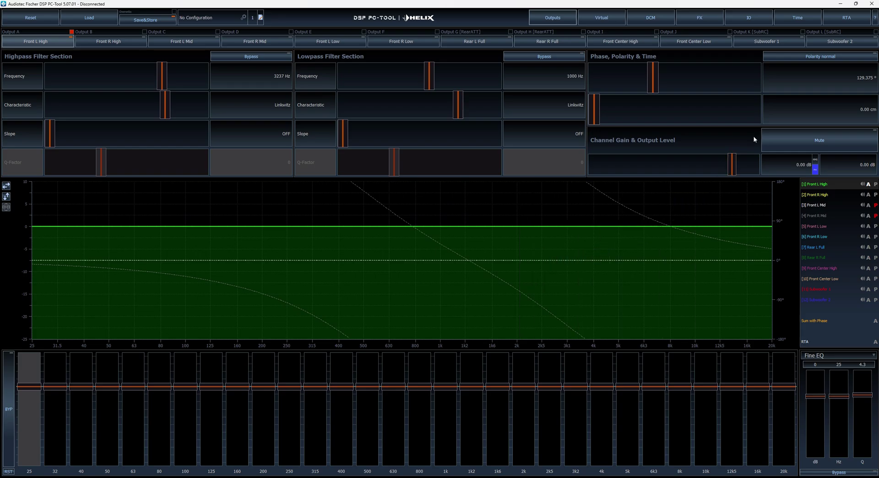
Step: Set the Front L Mid channel's phase to 213.75°
click(178, 41)
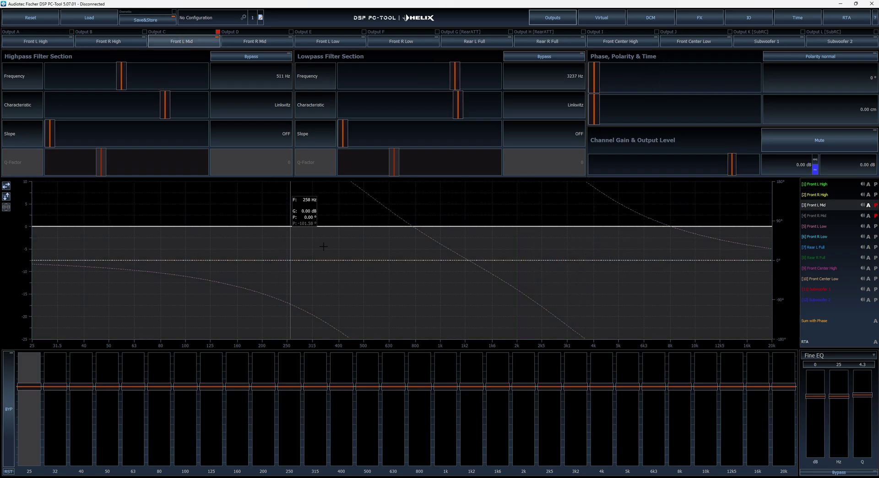
drag(600, 81, 693, 91)
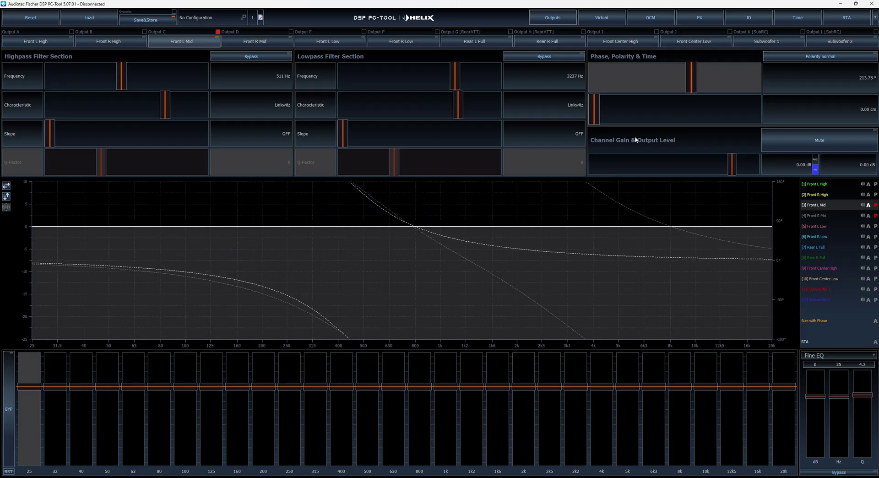
click(691, 80)
drag(691, 80, 693, 83)
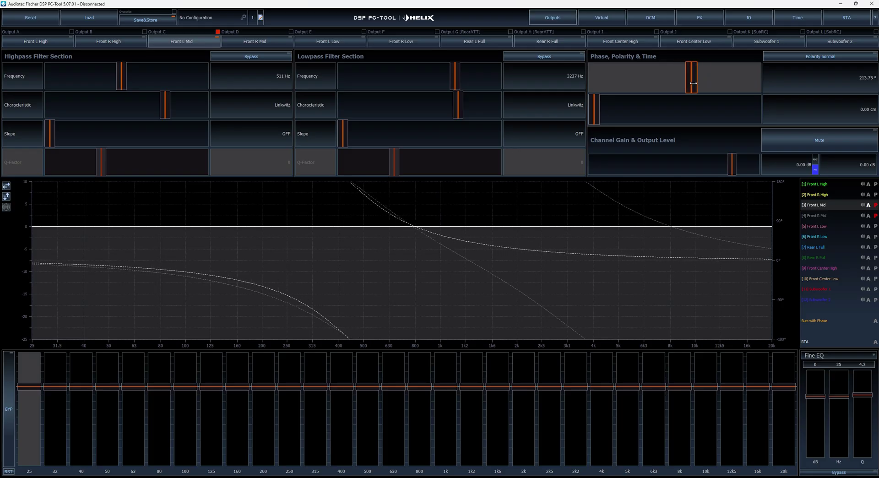
Step: Turn off the highpass and lowpass filter slopes on the Front R Mid channel
click(264, 42)
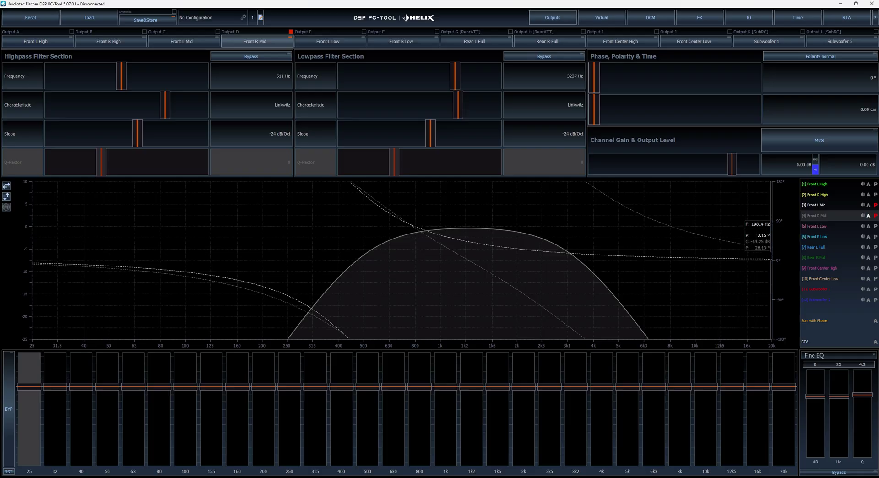
drag(138, 134, 55, 133)
click(349, 131)
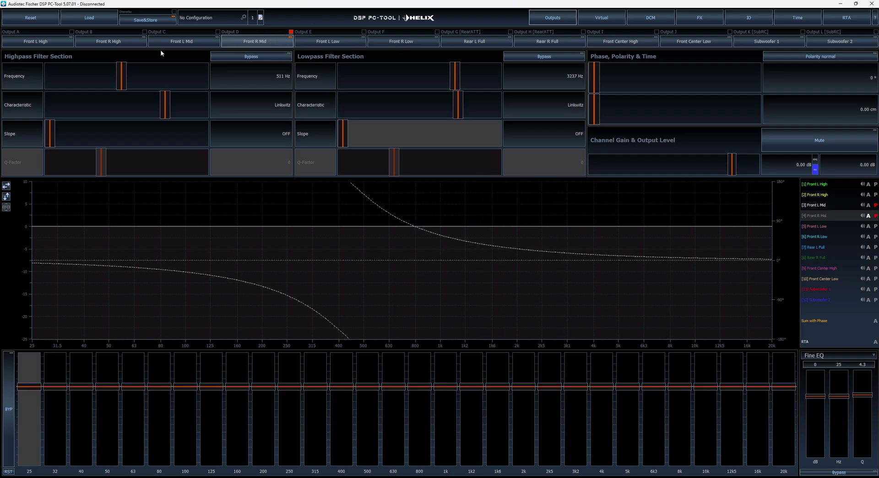
Step: Check the Front L Mid channel's phase setting and match the Front R Mid channel's phase to it at 213.75°
click(177, 40)
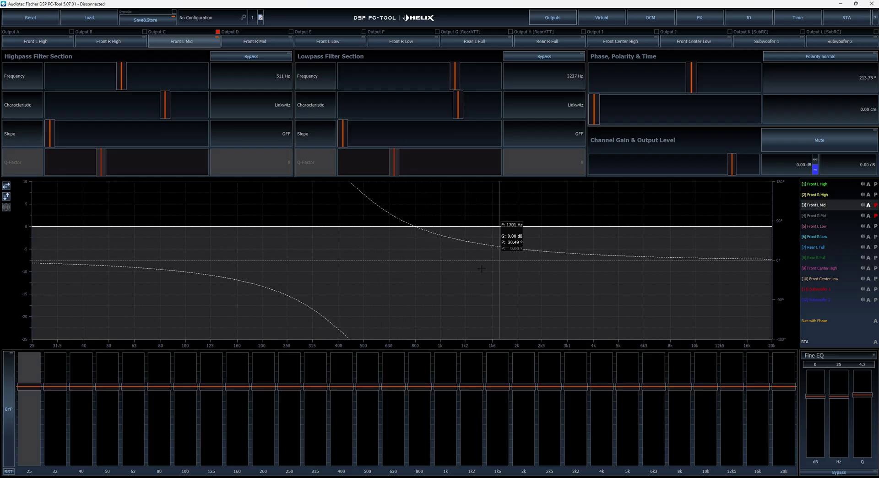
click(248, 40)
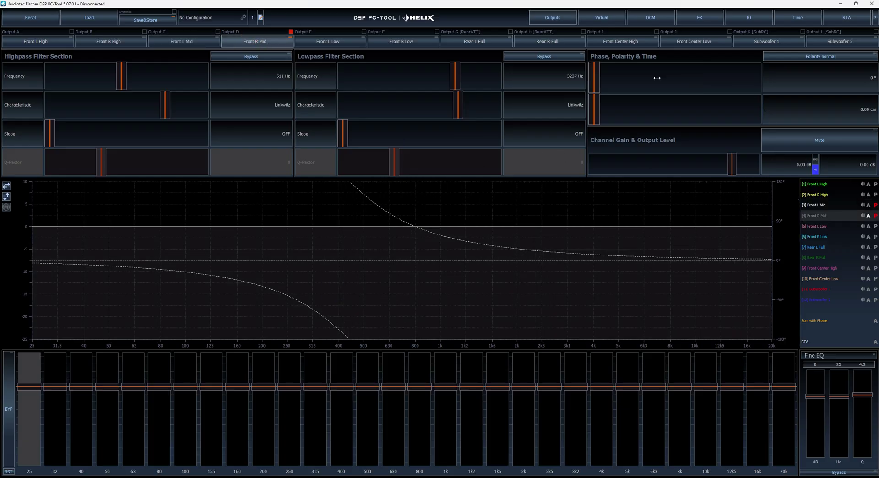
drag(595, 78, 697, 85)
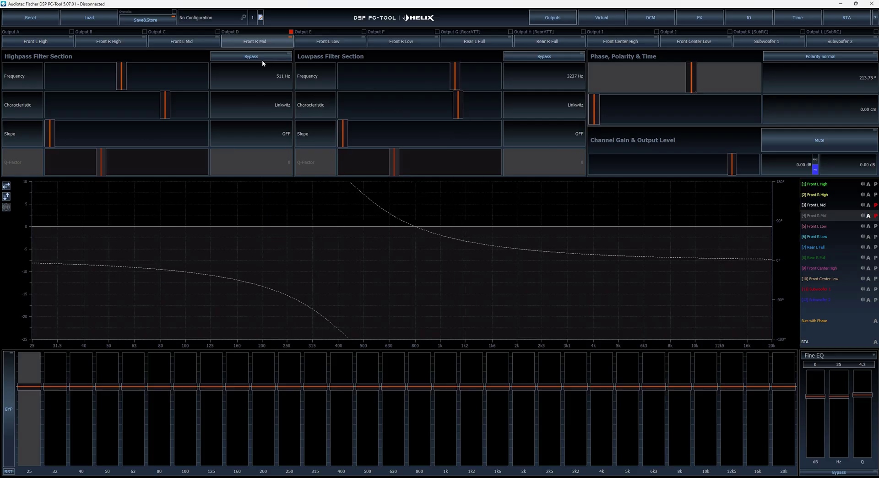
Step: Reduce the Front R Mid channel's phase to 168.75° and compare the setting with the Front L Mid channel
drag(692, 85, 671, 85)
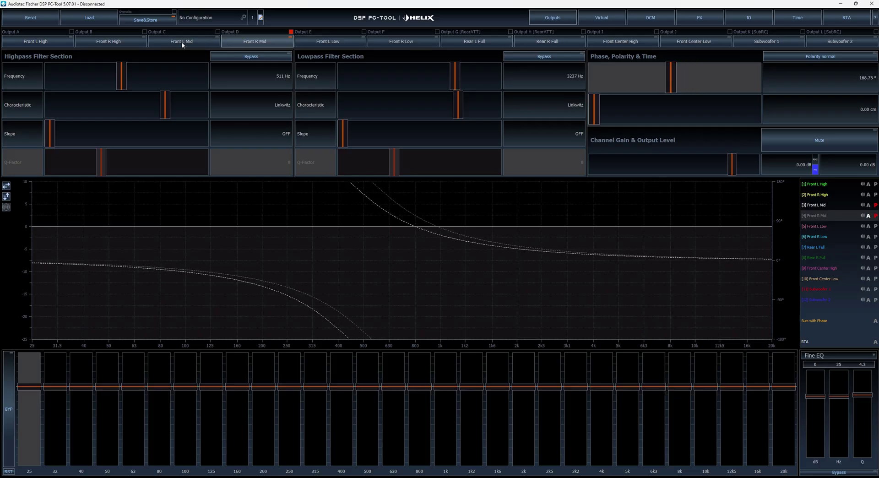
click(182, 43)
click(267, 41)
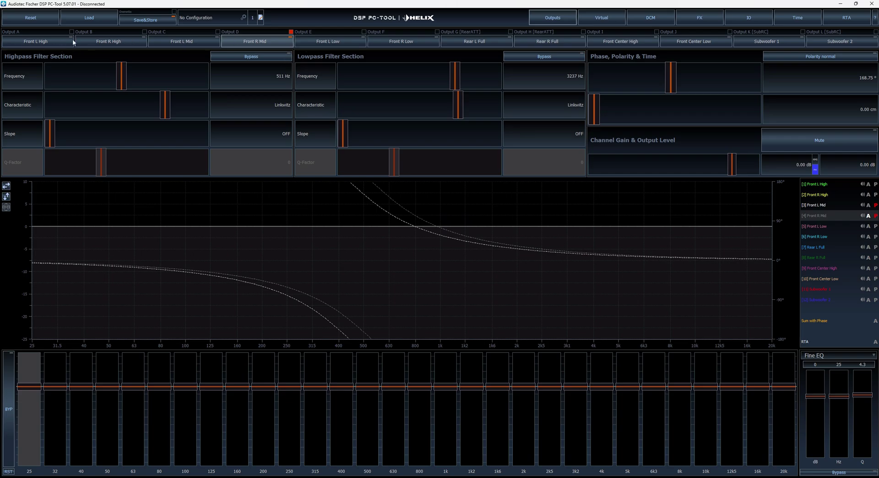
Step: Review the phase settings of Front L High and Front L Mid, and set the Subwoofer 2 channel's phase to 191.25°
click(47, 39)
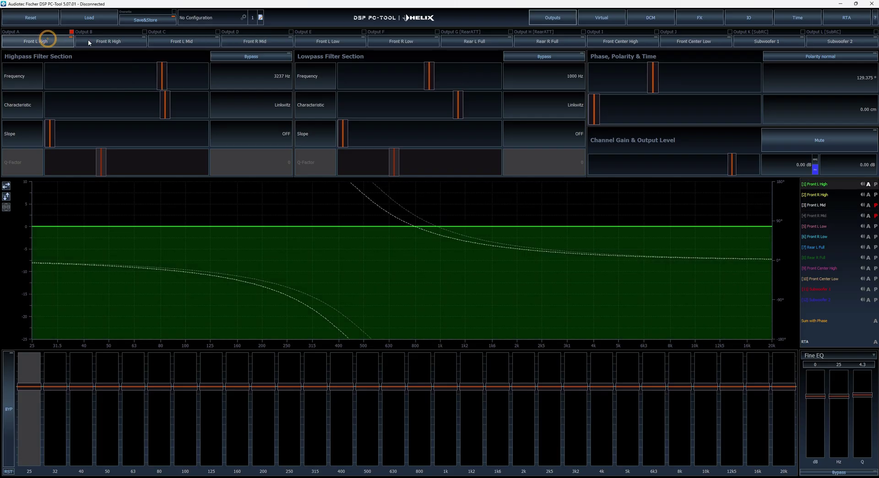
click(198, 42)
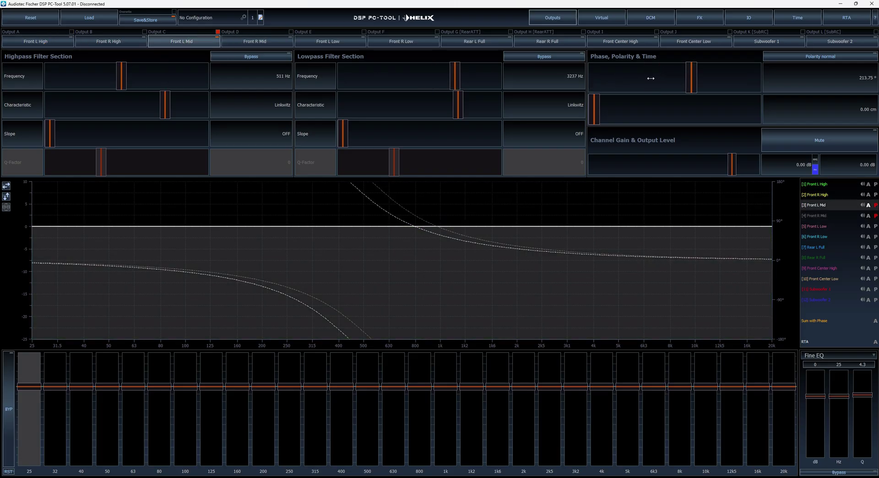
click(839, 40)
drag(591, 77, 680, 83)
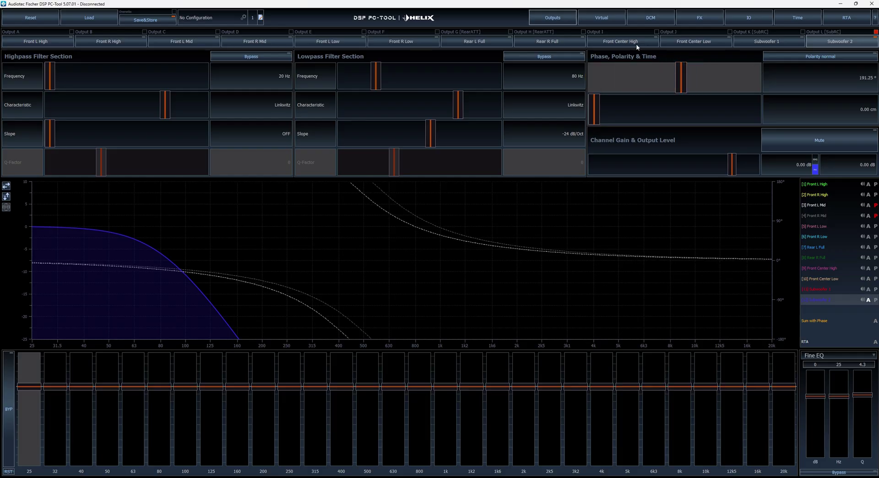
Step: Try to change the phase of the Front L Low channel
click(342, 41)
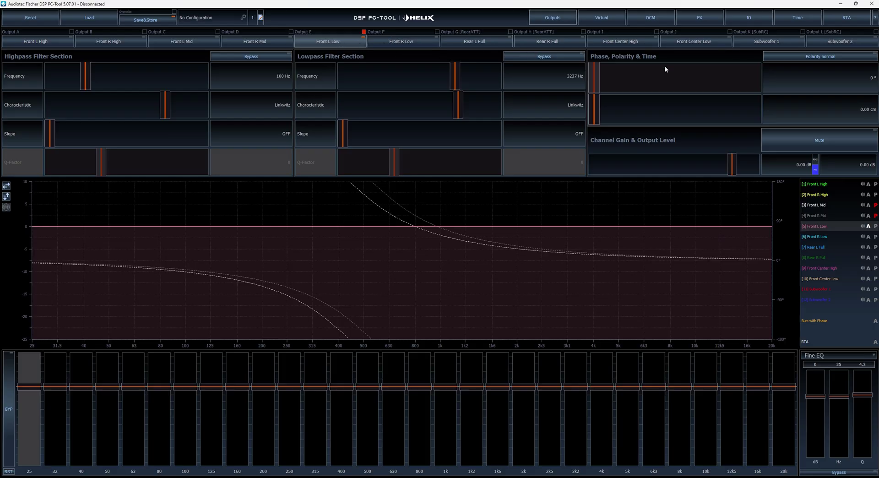
click(595, 80)
click(685, 77)
click(627, 81)
click(653, 82)
click(613, 83)
click(645, 85)
Step: Hide the phase traces of the Front L Mid and Front R Mid channels
click(876, 204)
click(875, 216)
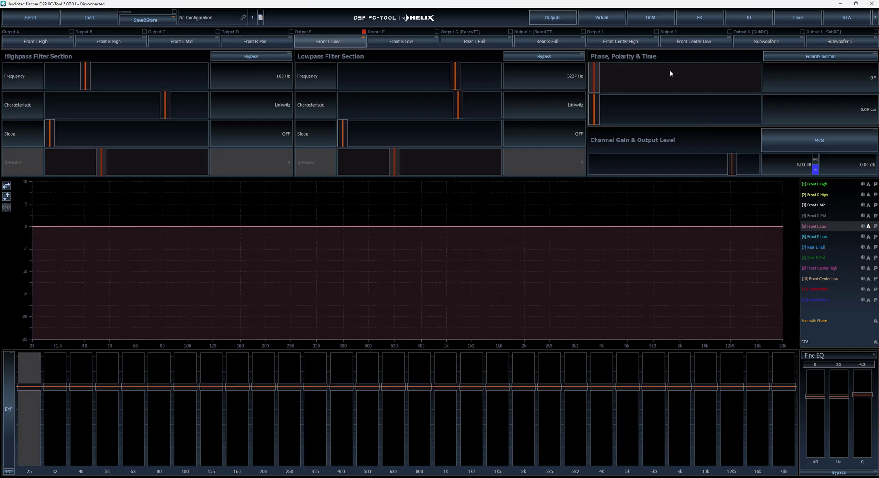
Step: Lower the Subwoofer 2 channel's phase to 118.125°, and reduce it further with its phase trace displayed
click(839, 42)
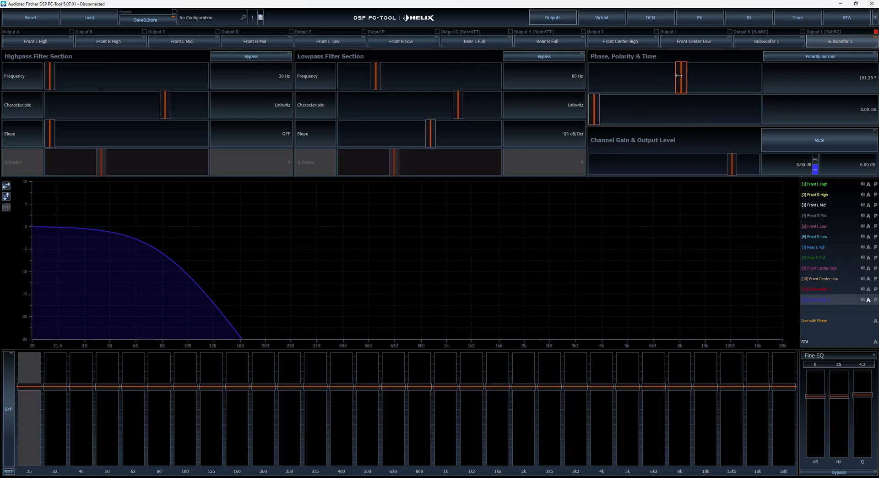
drag(680, 81, 647, 88)
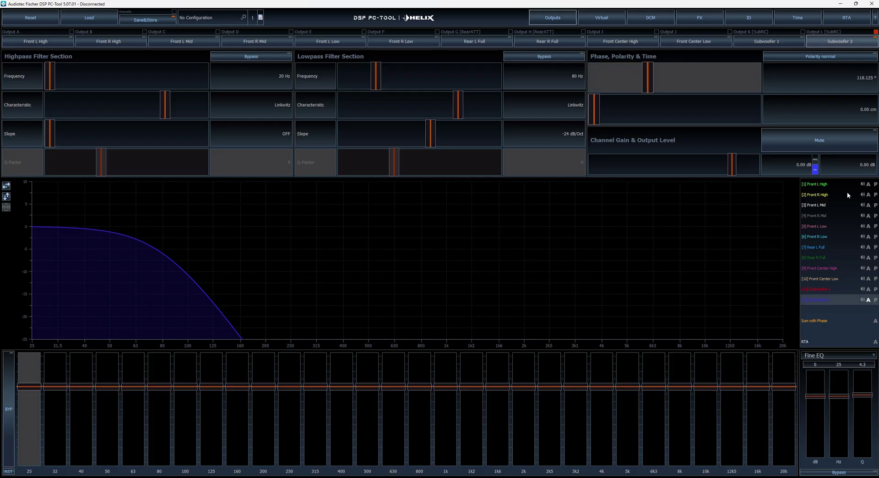
click(875, 300)
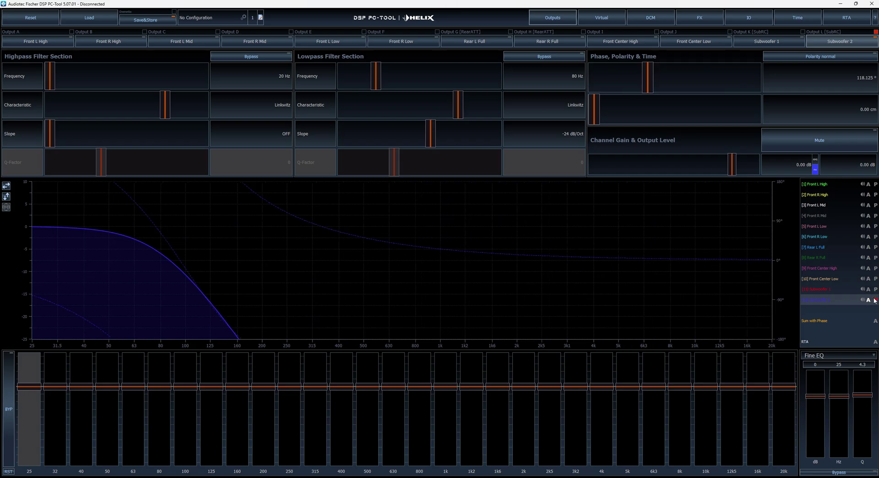
mouse_move(638, 79)
mouse_down()
mouse_move(618, 83)
mouse_move(639, 96)
mouse_move(593, 96)
mouse_move(618, 96)
mouse_move(632, 73)
mouse_move(607, 85)
mouse_up()
Step: Hide the Subwoofer 2 phase trace and check the phase control on the Front R Low and Rear L Full channels
click(415, 42)
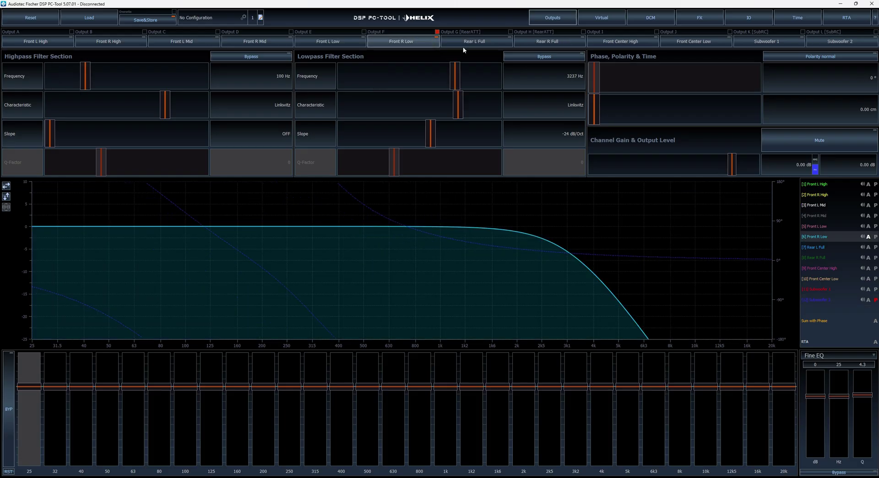
click(875, 300)
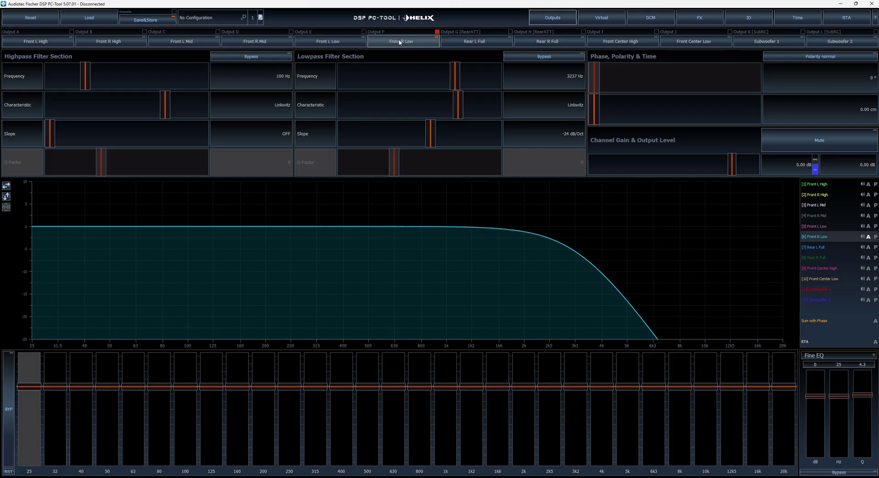
click(507, 42)
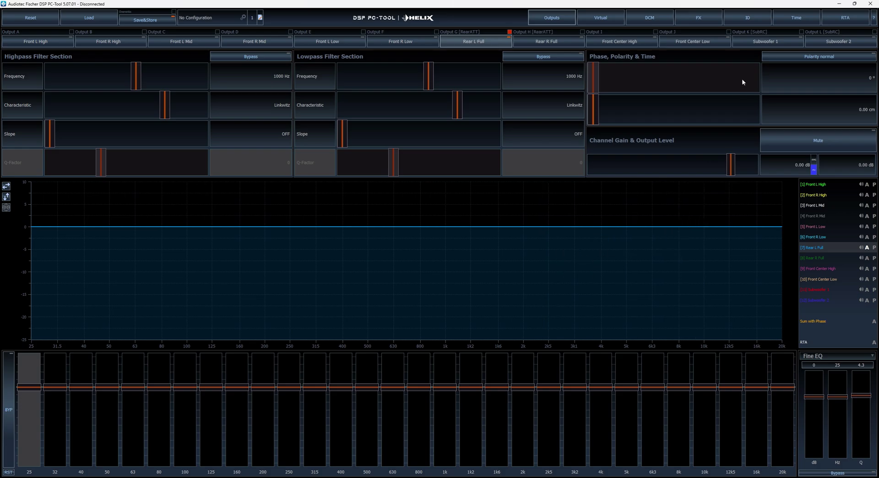
Step: In the virtual-to-output routing, reassign Output E as Rear L Mid and confirm the change
click(757, 23)
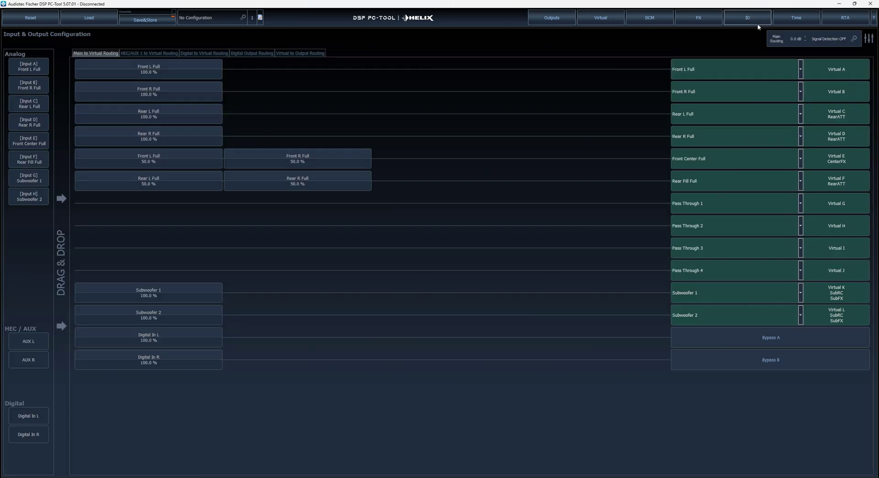
click(300, 53)
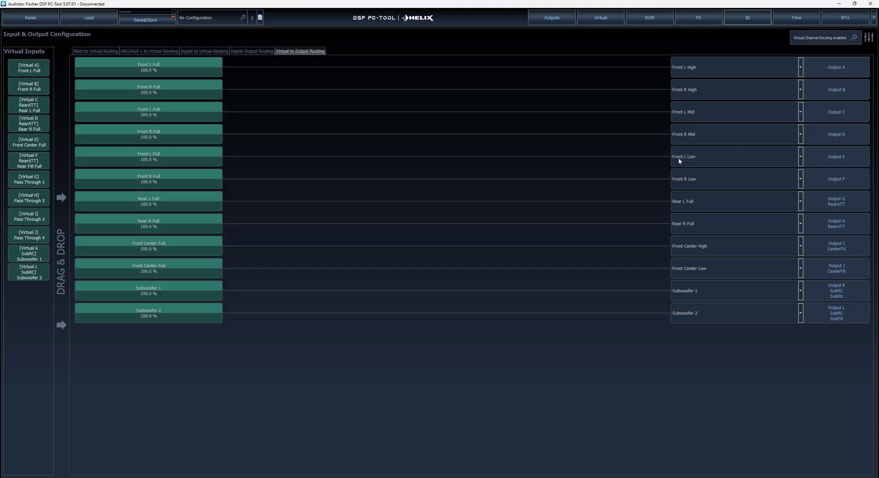
click(798, 158)
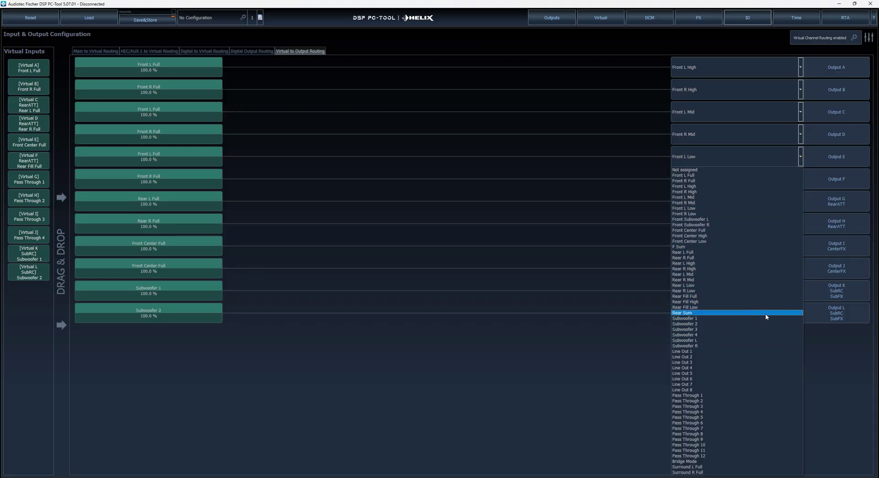
click(688, 275)
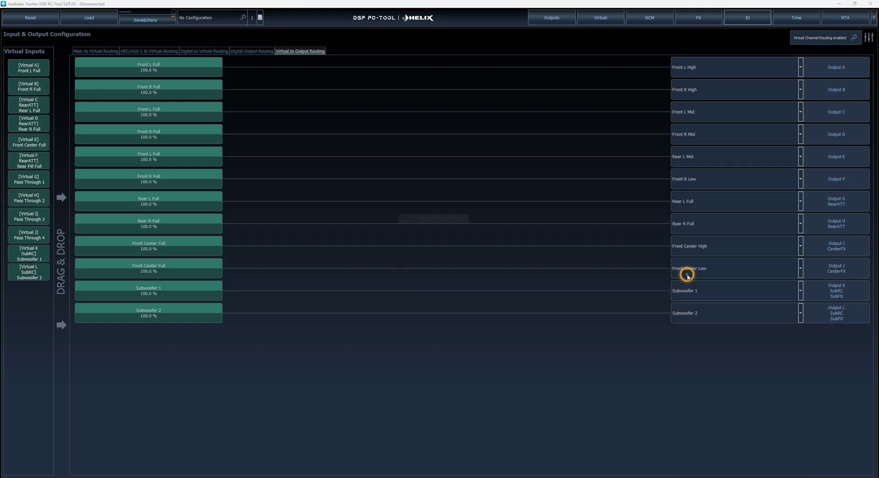
click(410, 247)
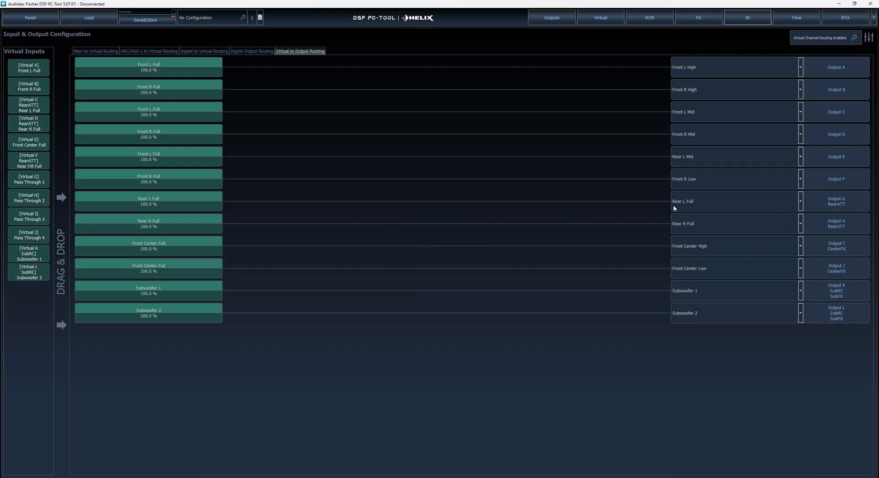
Step: Reassign Output F as Rear R Mid in the virtual-to-output routing and confirm the change
click(800, 181)
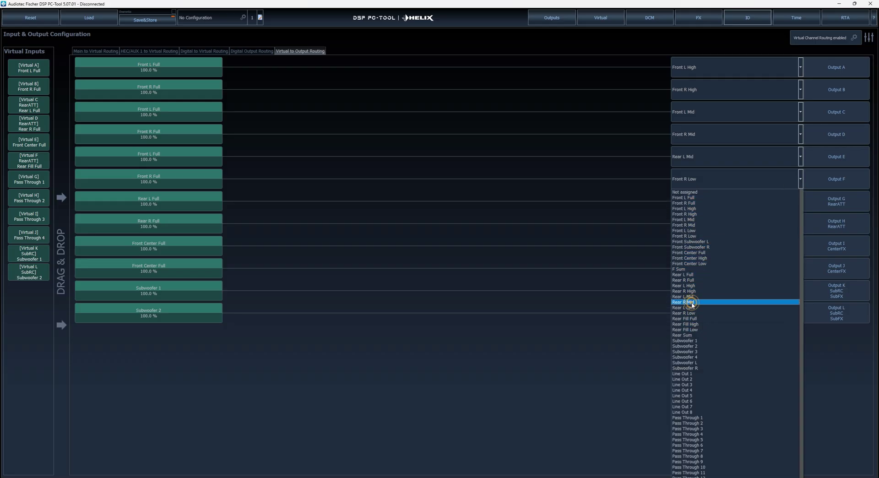
click(693, 303)
click(418, 246)
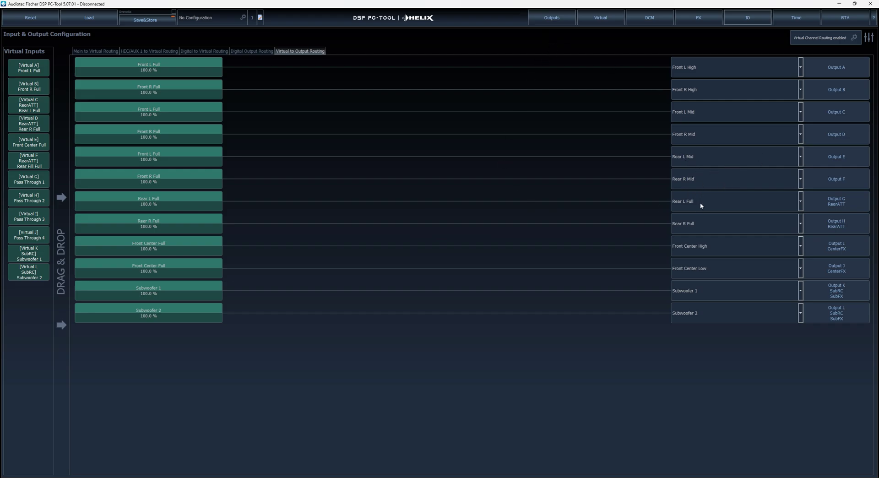
Step: Return to the output settings and examine the filter and phase controls of the Rear L Mid and Rear R Mid channels
click(546, 21)
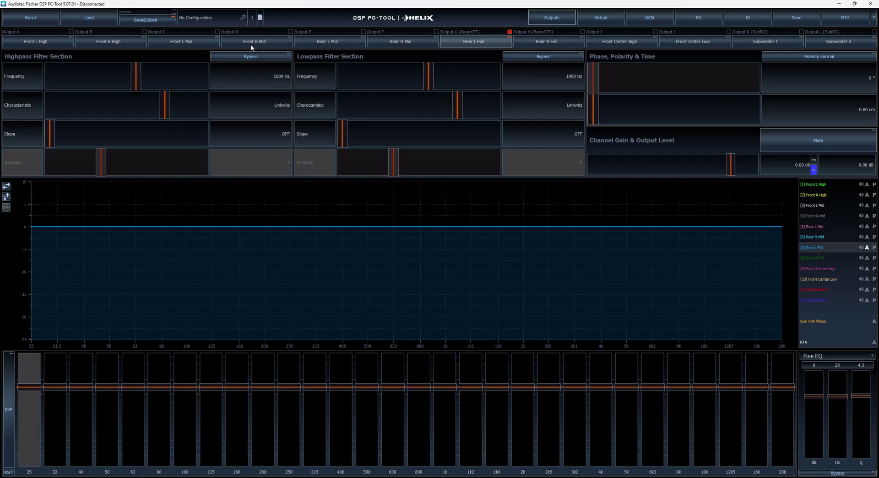
click(403, 41)
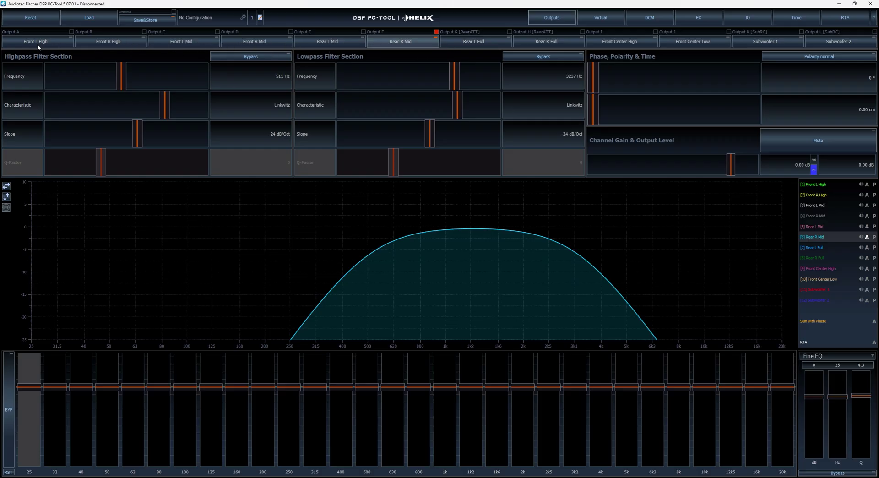
click(363, 44)
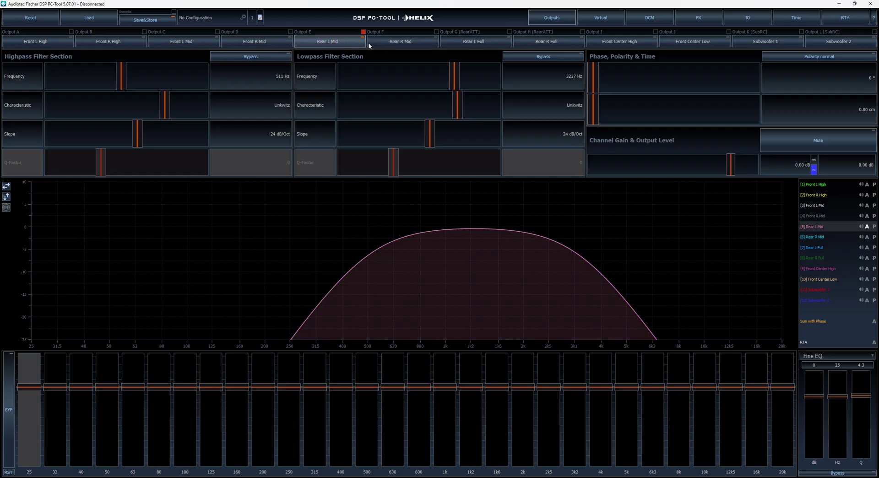
click(399, 43)
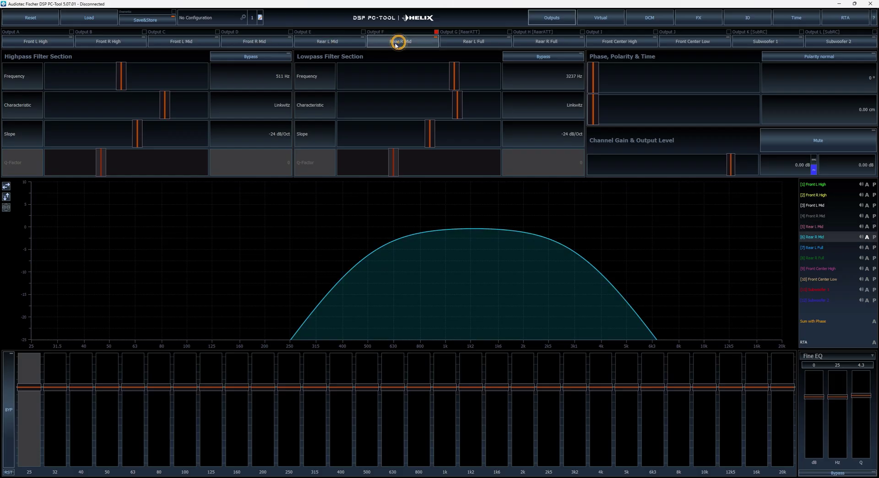
click(320, 40)
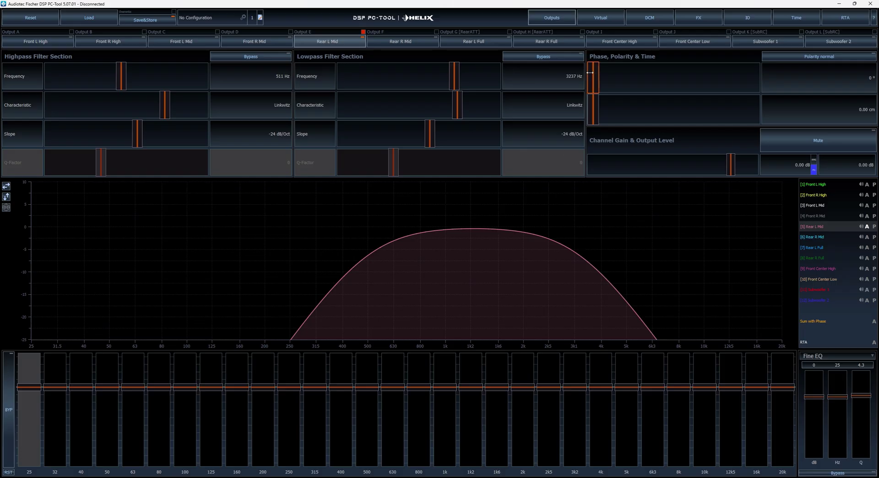
mouse_move(593, 78)
mouse_down()
mouse_move(697, 85)
mouse_move(606, 88)
mouse_move(703, 92)
mouse_move(596, 94)
mouse_up()
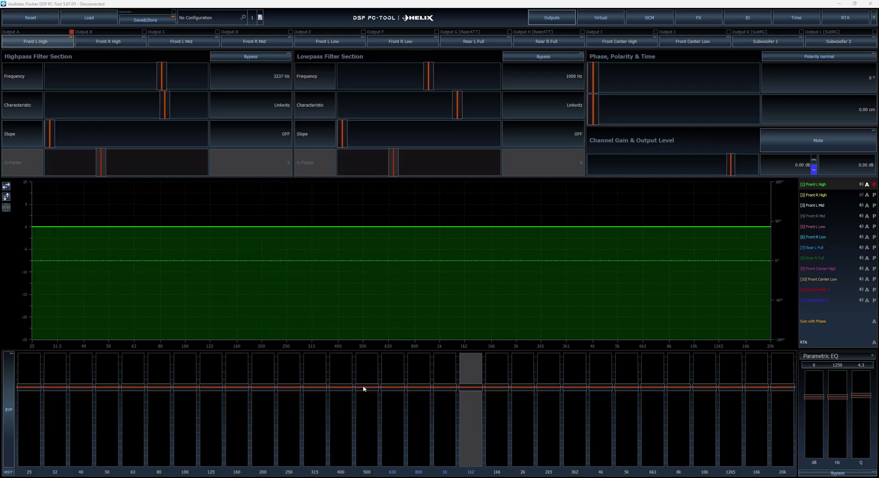
Step: Make the 1250 Hz equalizer band on Front L High a Parametric EQ and set its frequency to 500 Hz
click(831, 358)
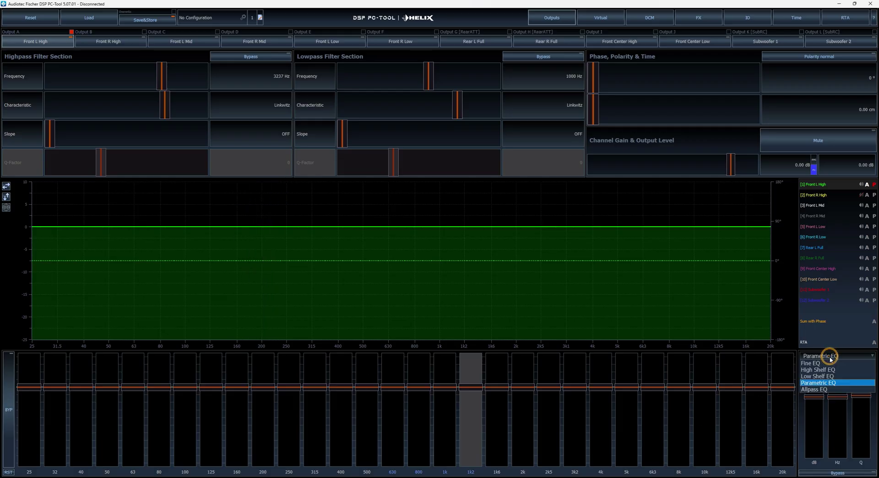
click(829, 385)
click(831, 356)
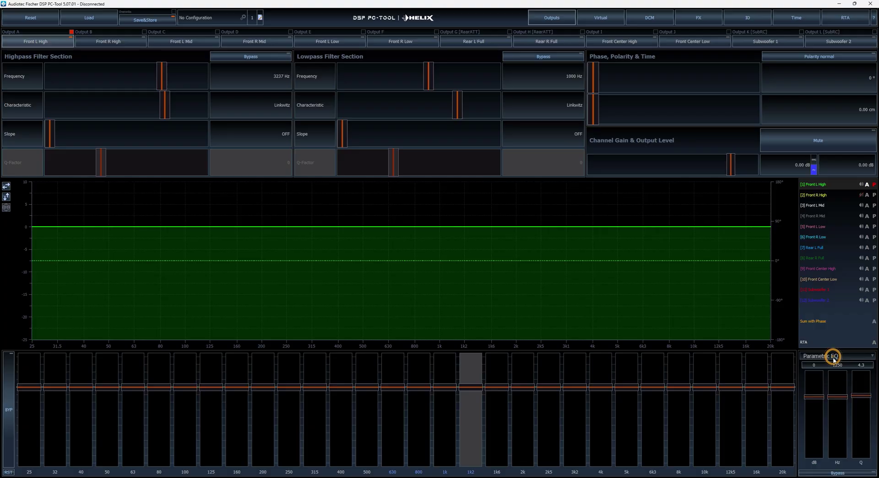
click(826, 369)
click(831, 356)
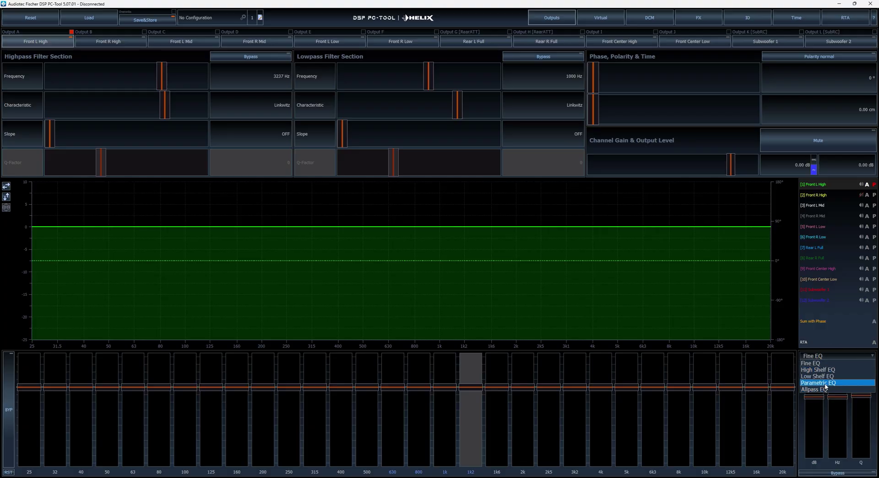
click(829, 383)
click(838, 380)
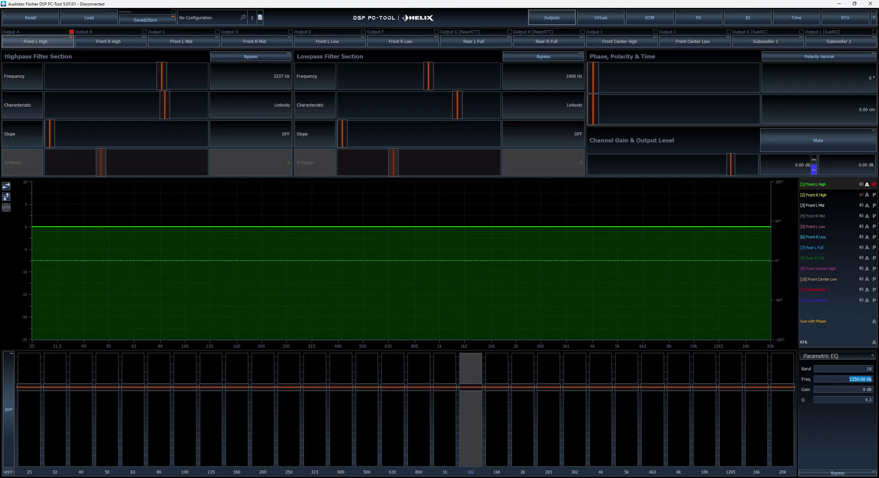
text(500)
key(Return)
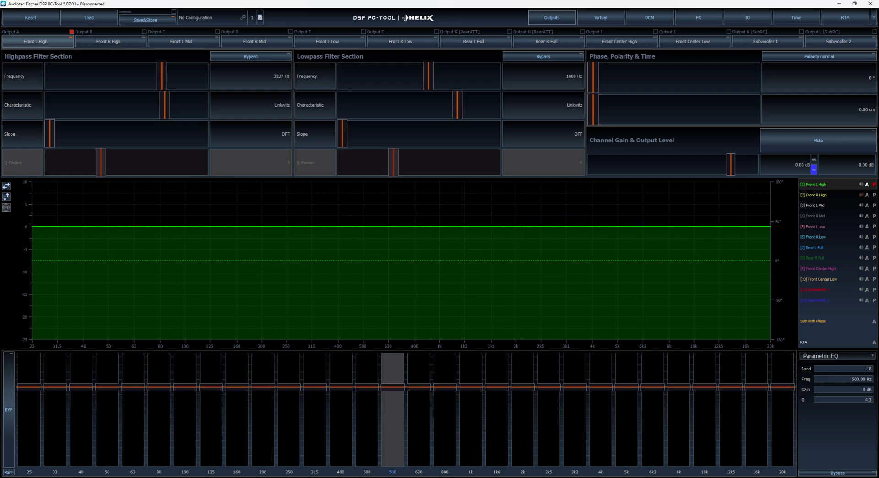
Step: Set the 500 Hz parametric band to a gain of -6 dB and a Q of 6
click(857, 387)
text(-6)
key(Return)
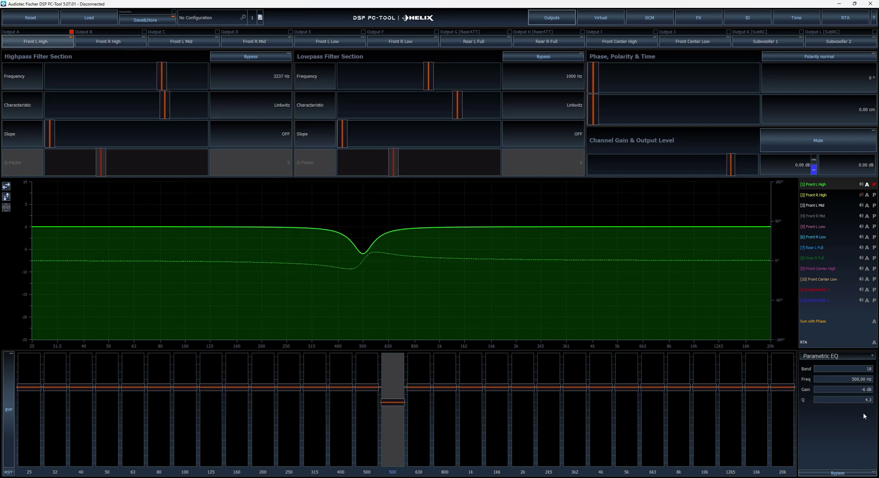
click(850, 399)
text(6)
key(Return)
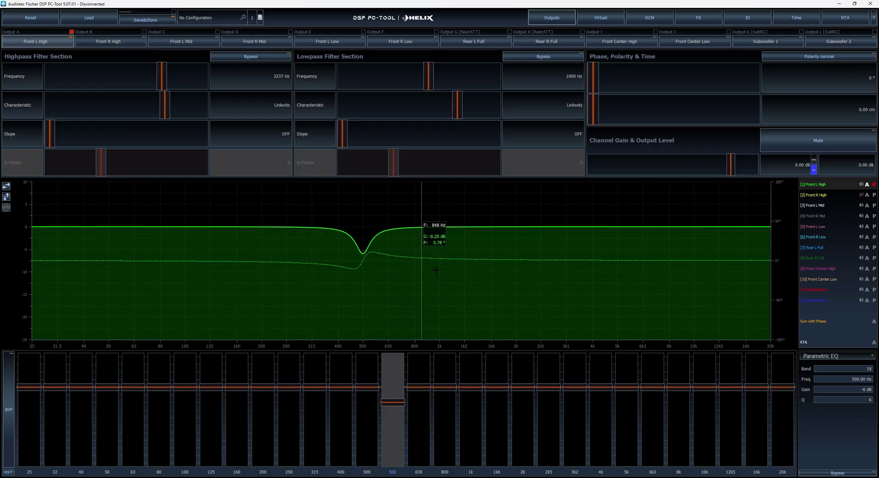
Step: Change the 630 Hz band from Fine EQ to Parametric EQ and set its frequency to 500 Hz
click(425, 375)
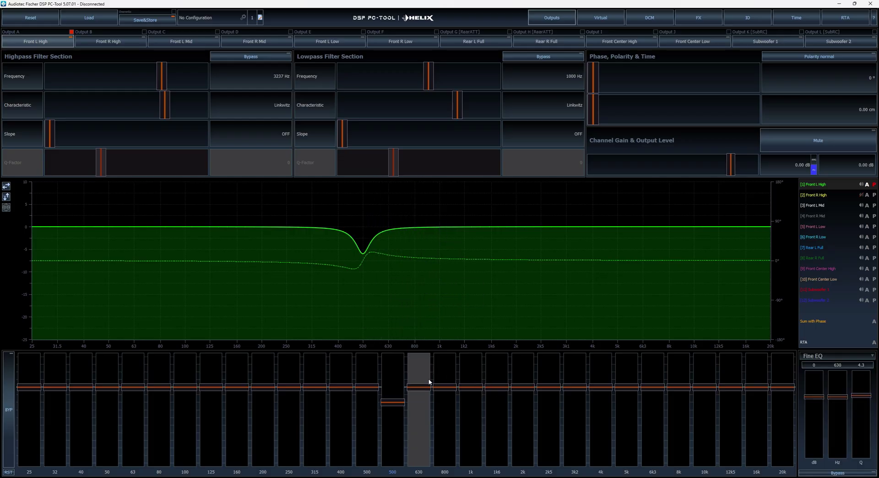
click(865, 355)
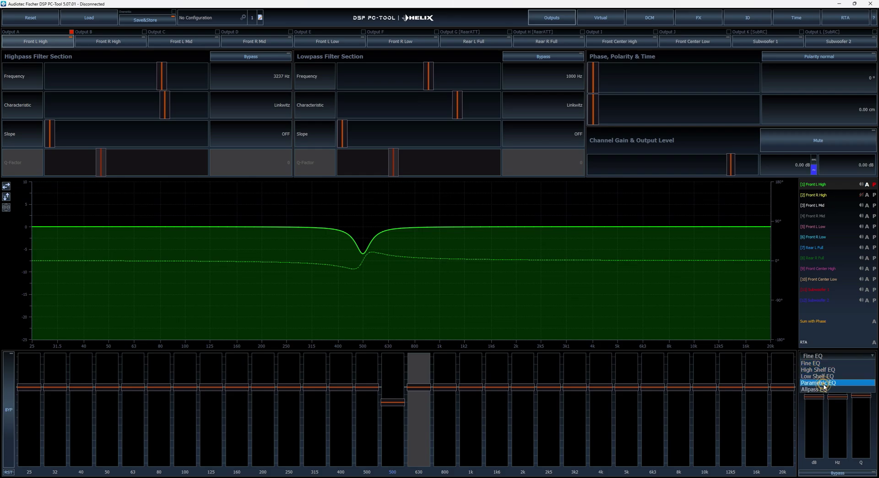
click(824, 385)
triple_click(847, 379)
text(500)
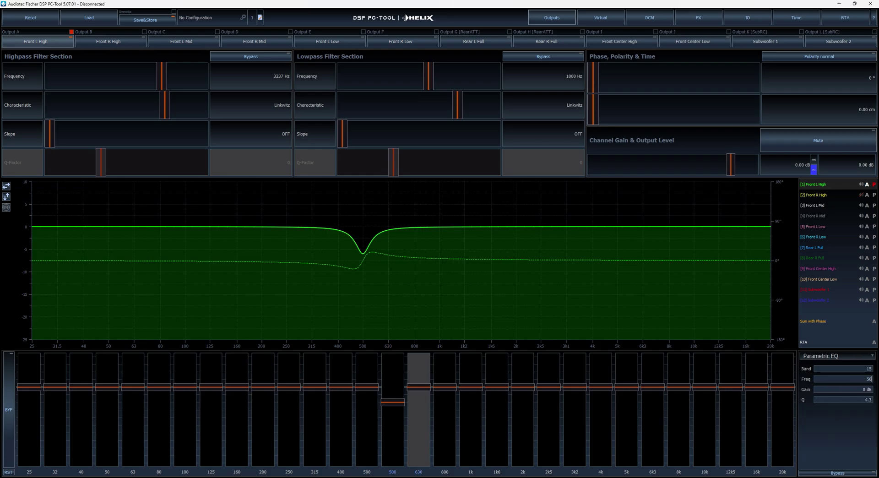
key(Return)
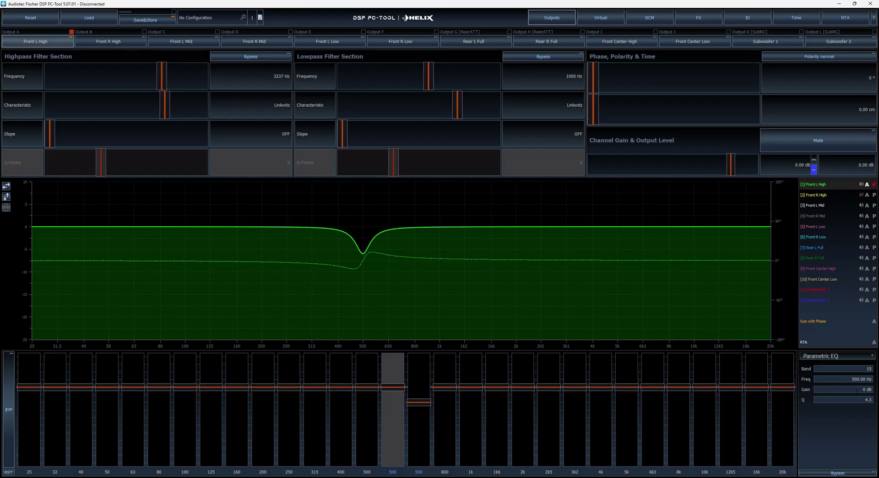
Step: Give the second 500 Hz parametric band the opposite gain of 6 dB with a Q of 6
triple_click(857, 390)
text(6)
key(Return)
triple_click(854, 400)
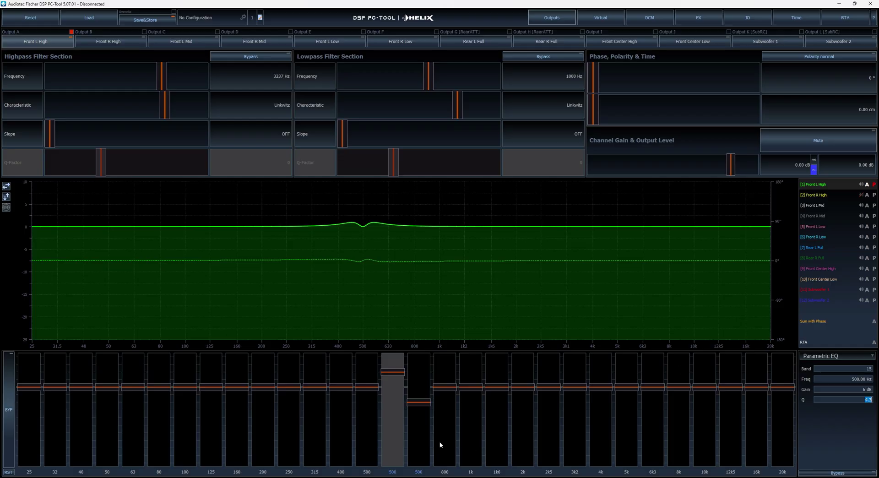
click(420, 446)
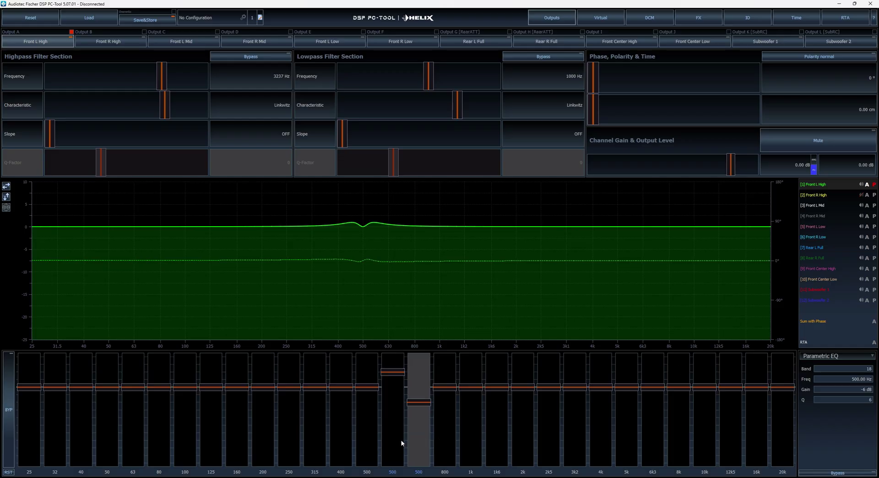
click(401, 443)
triple_click(844, 401)
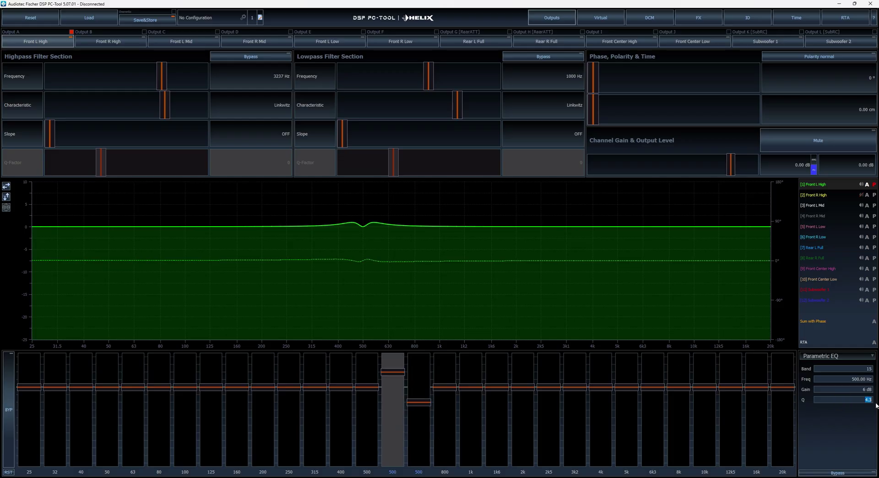
text(6)
key(Return)
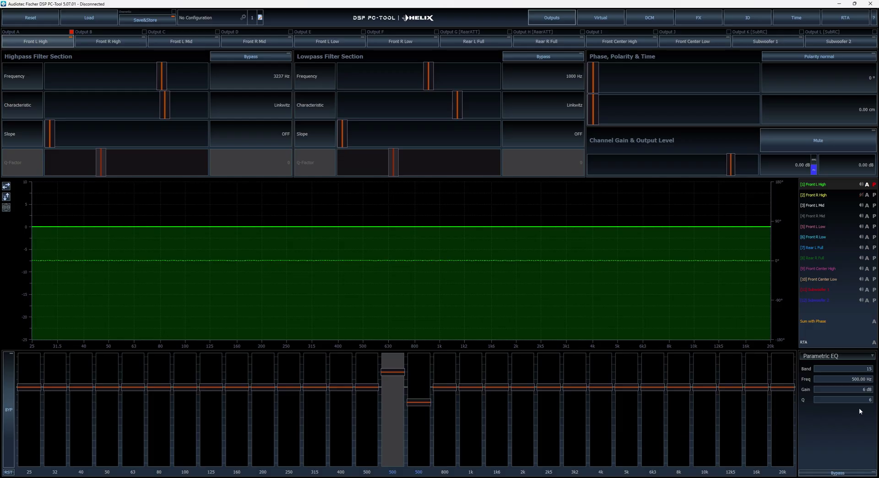
Step: Try a Q of 12 on the boosted 500 Hz band and raise it to 15
drag(857, 400, 878, 403)
key(Return)
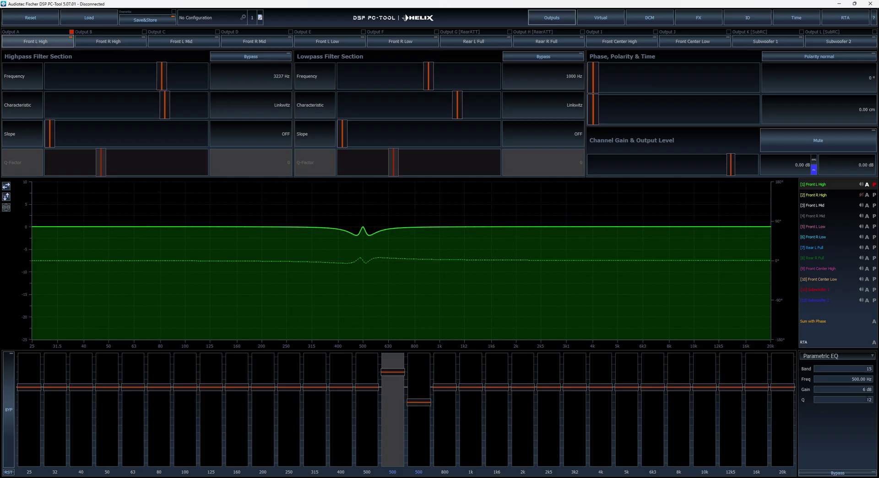
double_click(868, 400)
text(15)
key(Return)
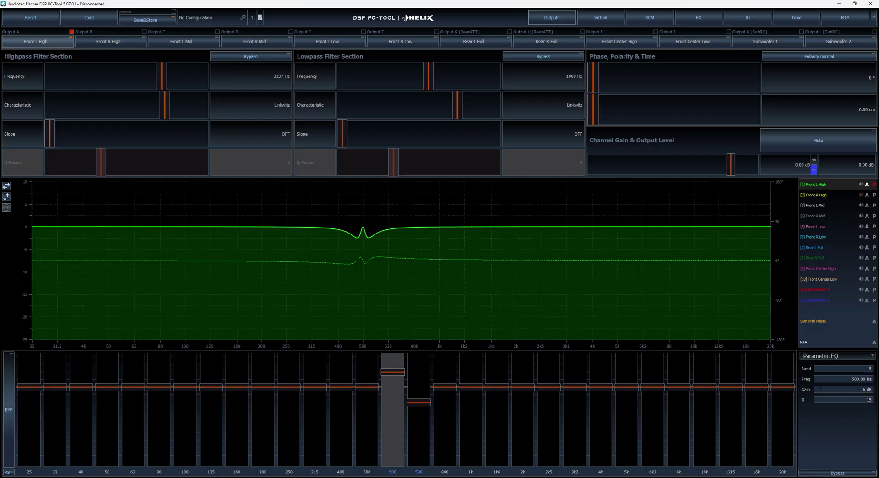
Step: Set the boosted 500 Hz band's gain to 12 dB and the cut 500 Hz band's gain to -12 dB
click(851, 389)
text(12)
key(Return)
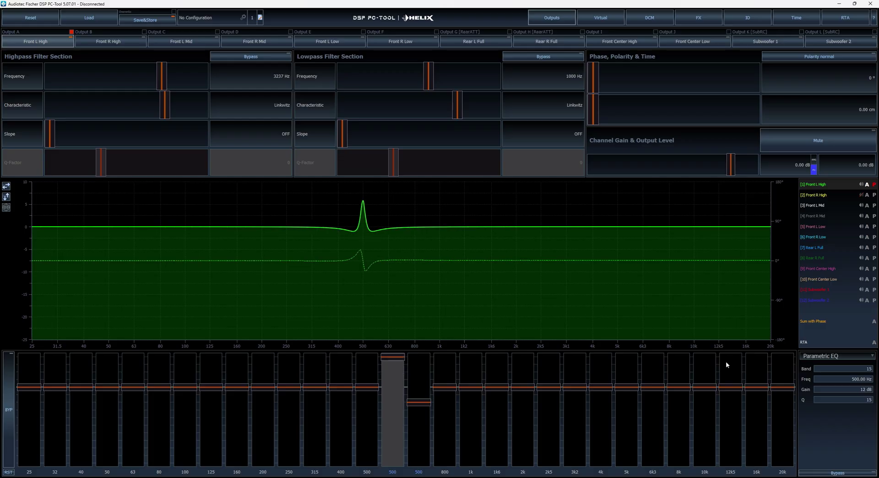
click(420, 387)
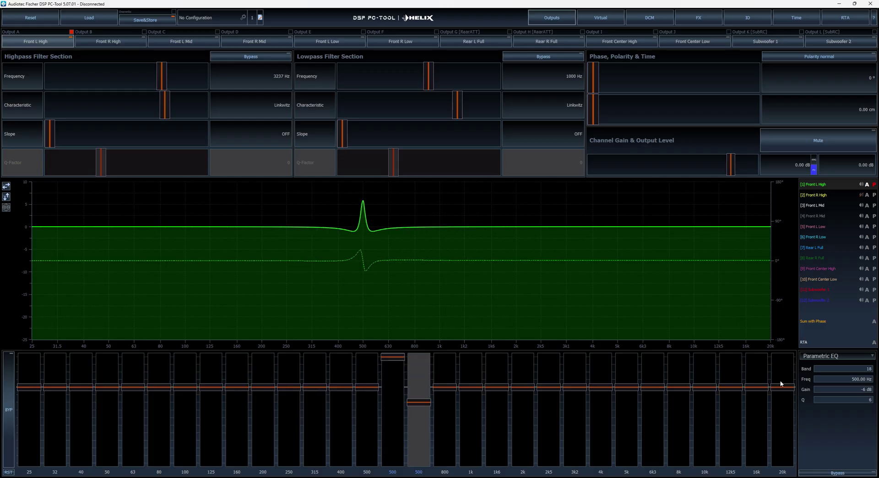
key(BackSpace)
key(Return)
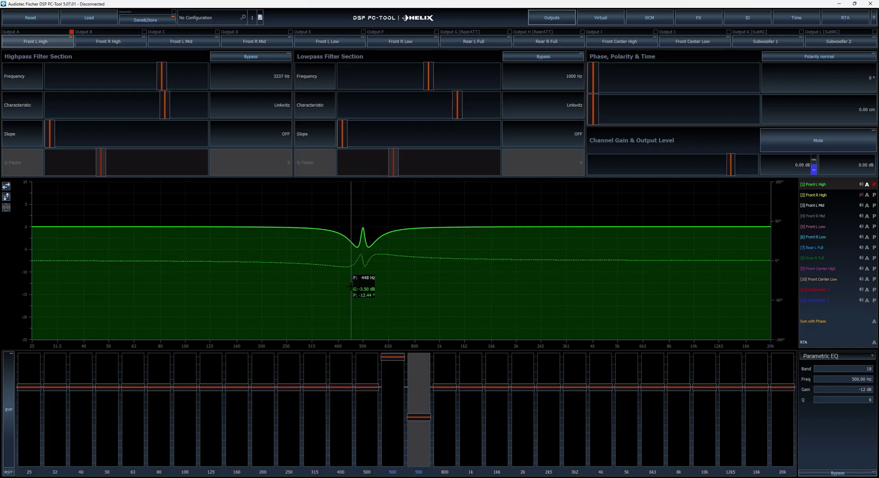
Step: Change the 800 Hz band from Fine EQ to Parametric EQ and set its frequency to 520 Hz
click(447, 359)
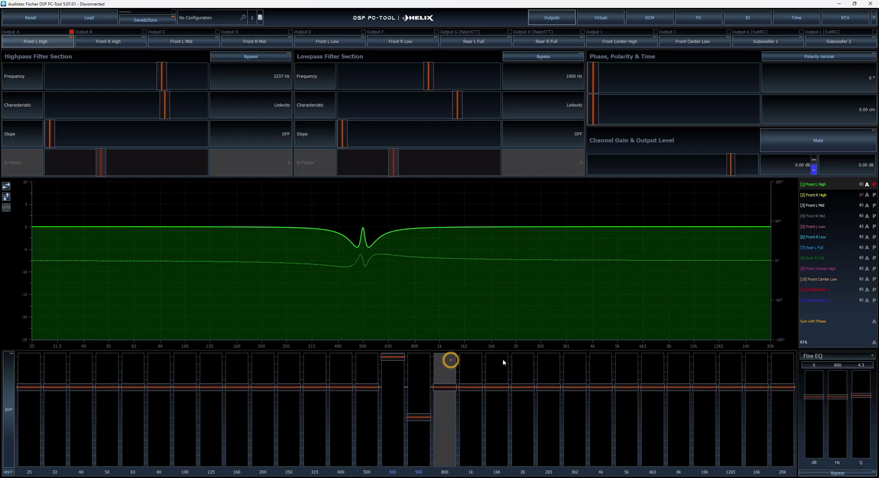
click(824, 356)
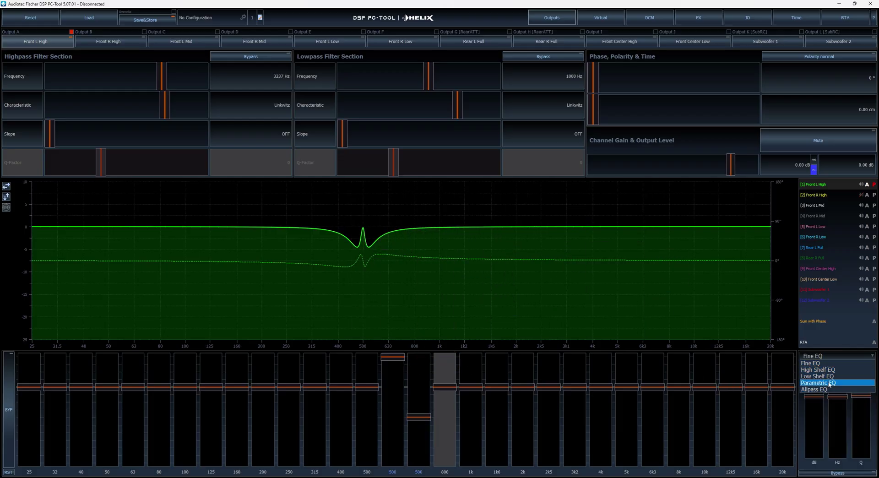
click(830, 384)
drag(848, 378, 876, 383)
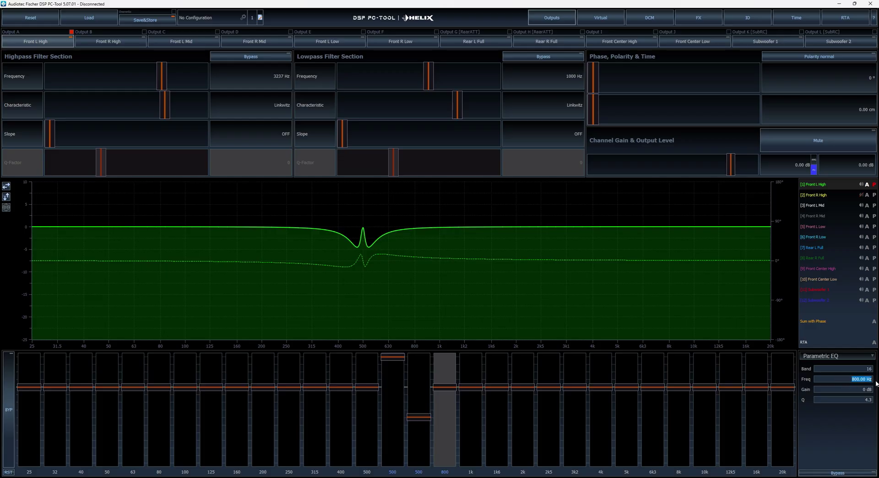
text(520)
Step: Set the 520 Hz parametric band to a gain of -6 dB and a Q of 8
click(845, 389)
text(-6)
key(Return)
click(856, 404)
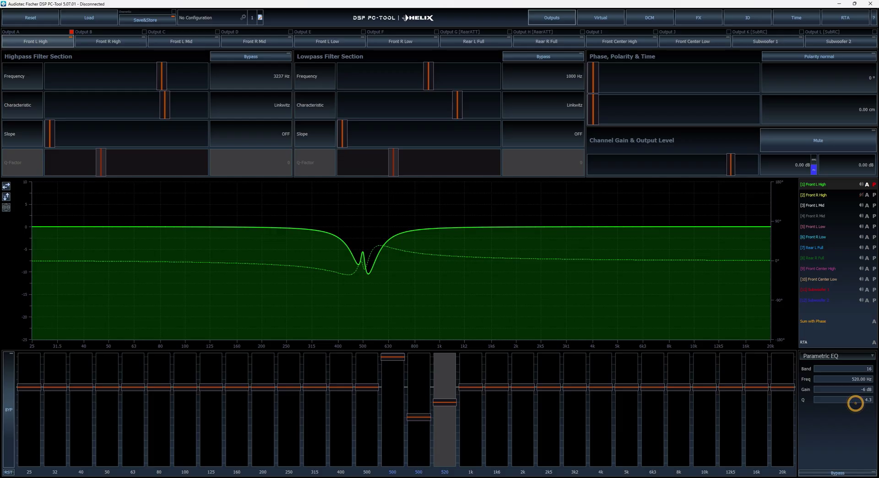
click(861, 398)
text(8)
key(Return)
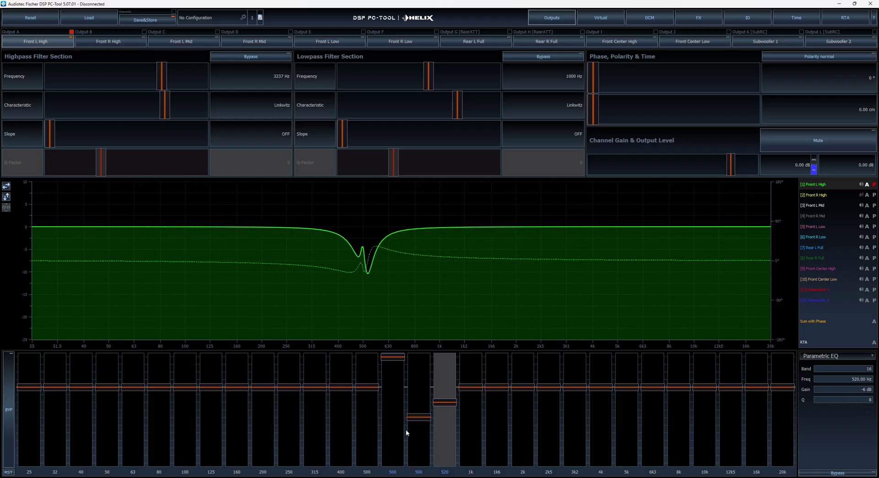
Step: Change the 1 kHz band from Fine EQ to Parametric EQ and set its frequency to 520 Hz
click(463, 411)
click(822, 356)
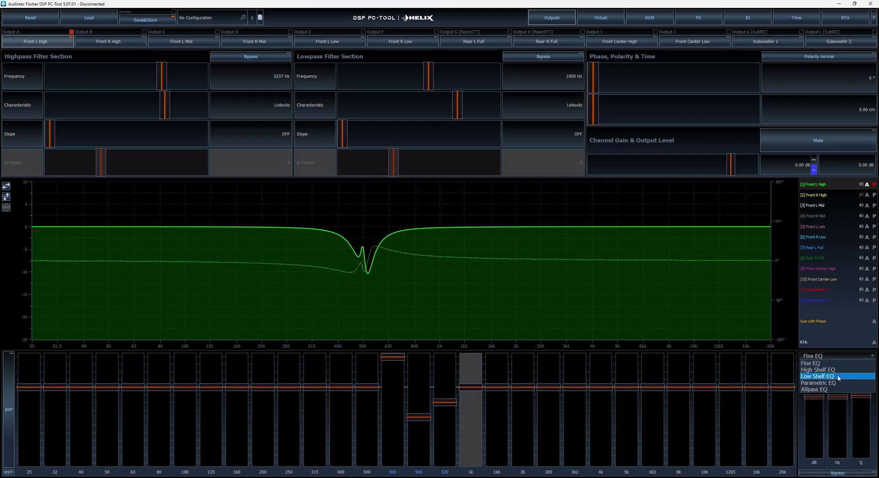
click(836, 381)
text(5)
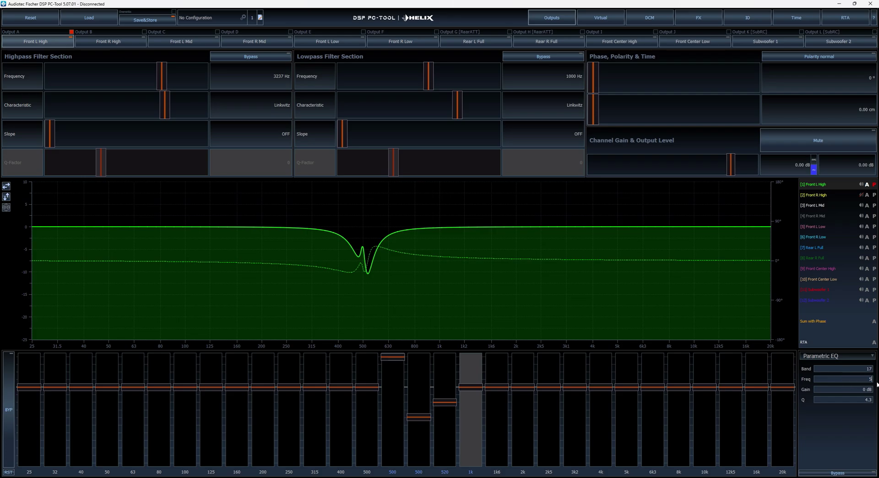
text(20)
Step: Give the second 520 Hz parametric band a gain of 6 dB and a Q of 10
drag(857, 387, 875, 393)
click(875, 399)
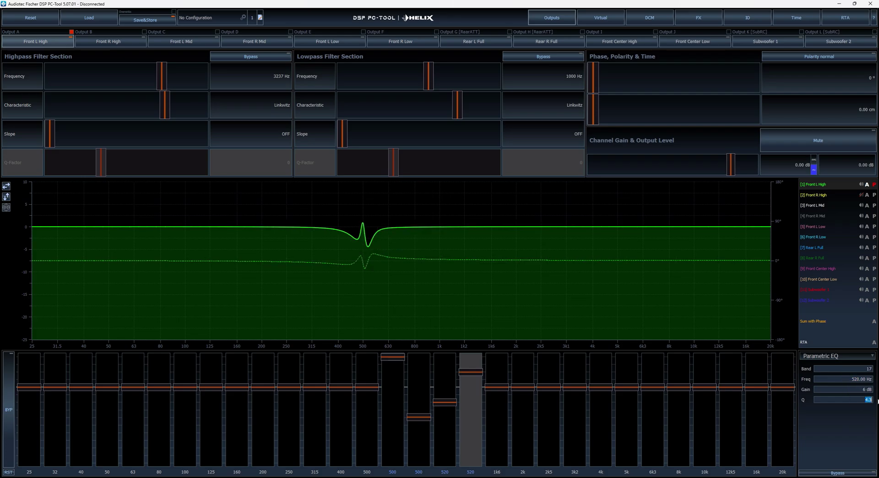
text(10)
key(Return)
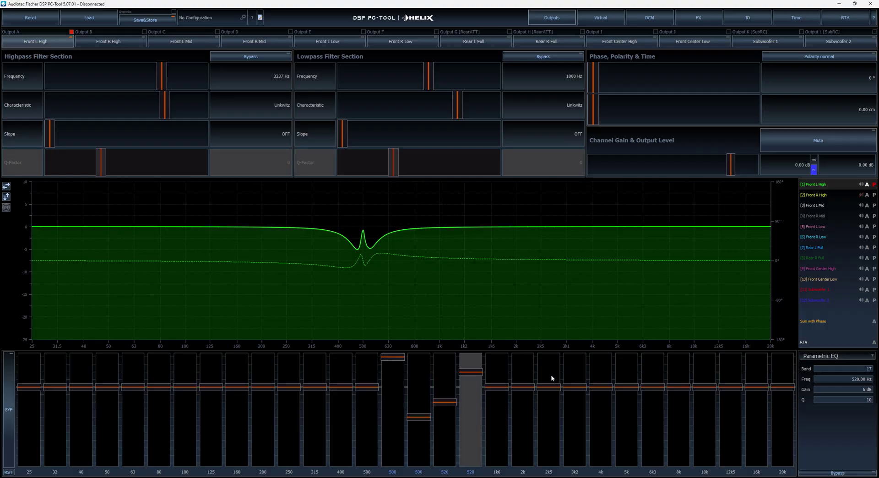